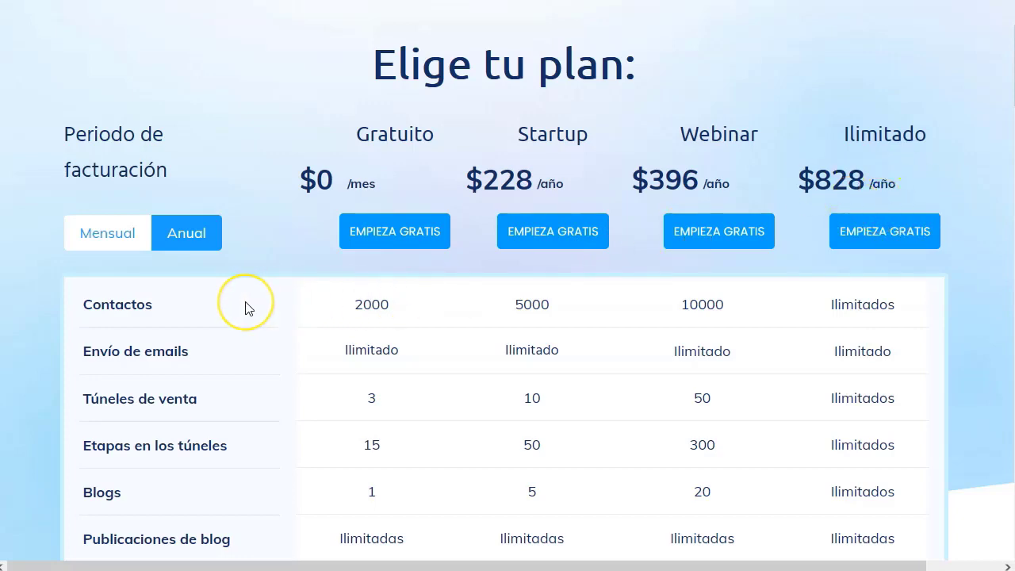
Examine the plan comparison table under annual billing, including the limits per plan and the Programa de afiliación row
scroll(245, 308, down, 4)
scroll(245, 308, up, 3)
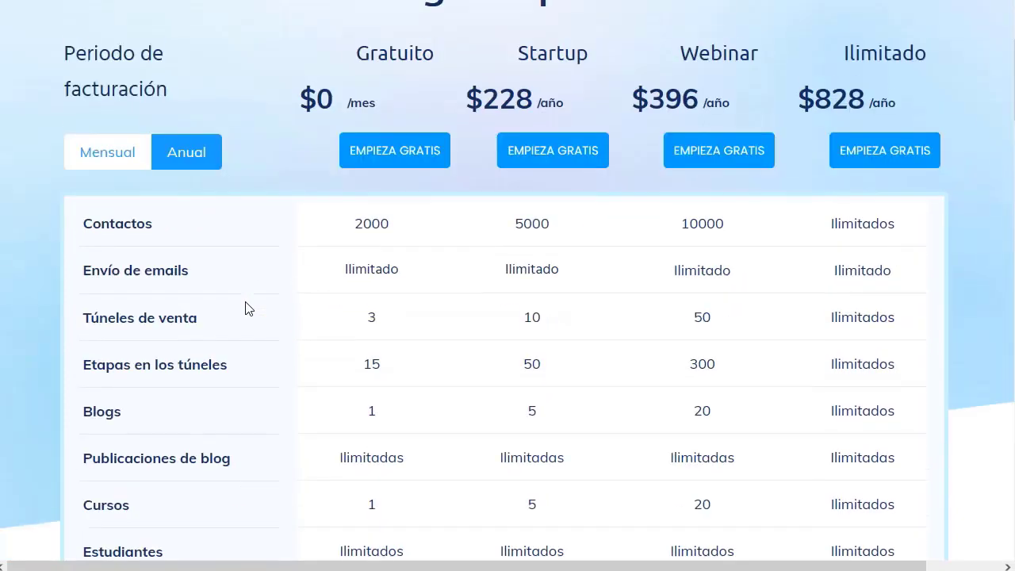
scroll(329, 277, down, 2)
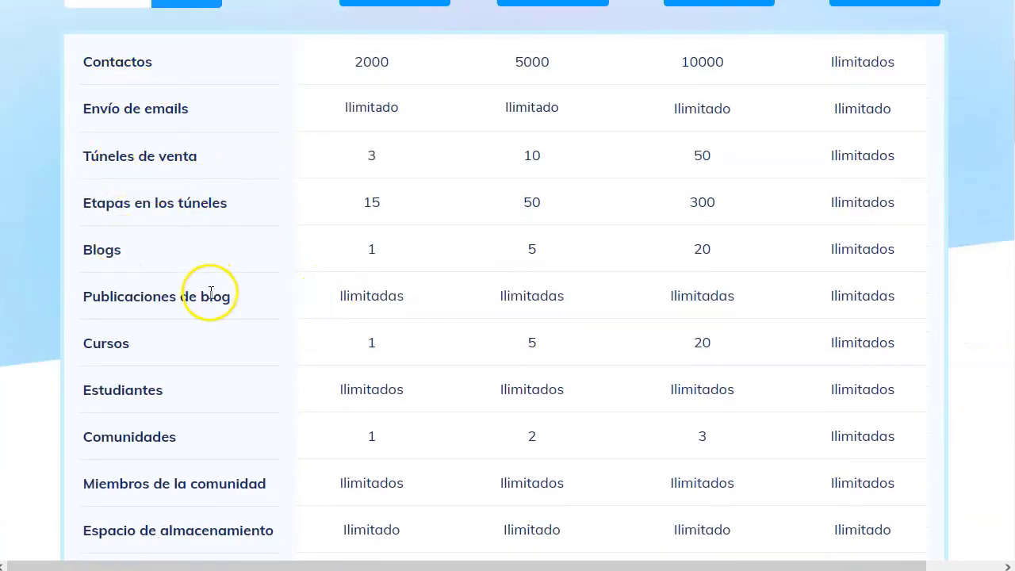
scroll(208, 295, down, 2)
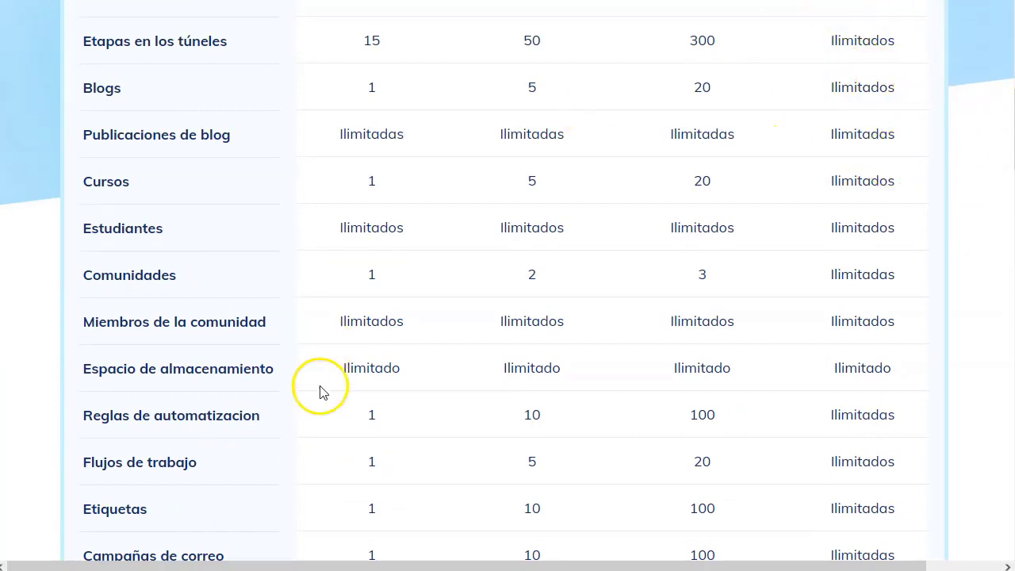
scroll(204, 378, down, 2)
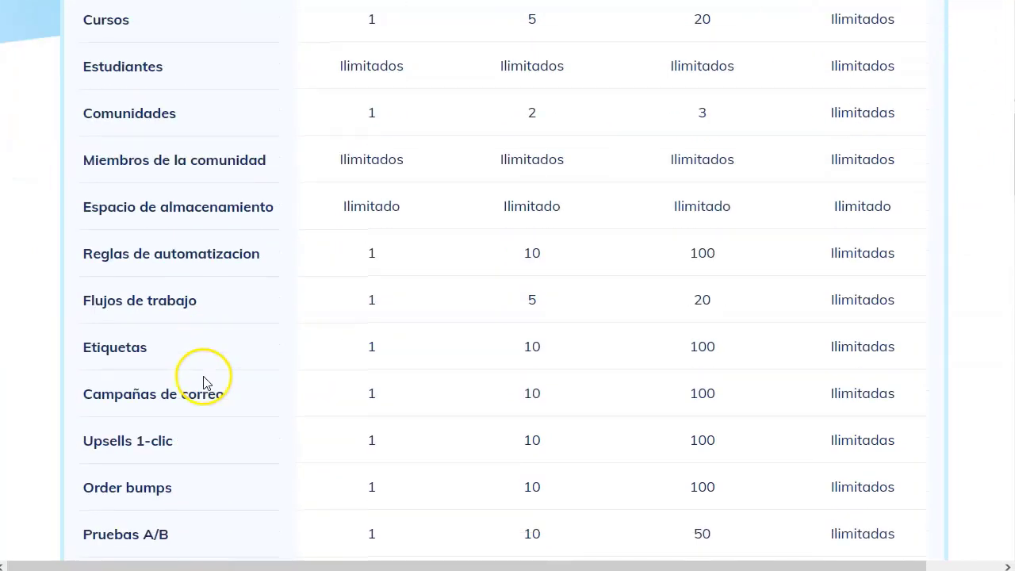
scroll(204, 382, down, 3)
scroll(238, 373, up, 1)
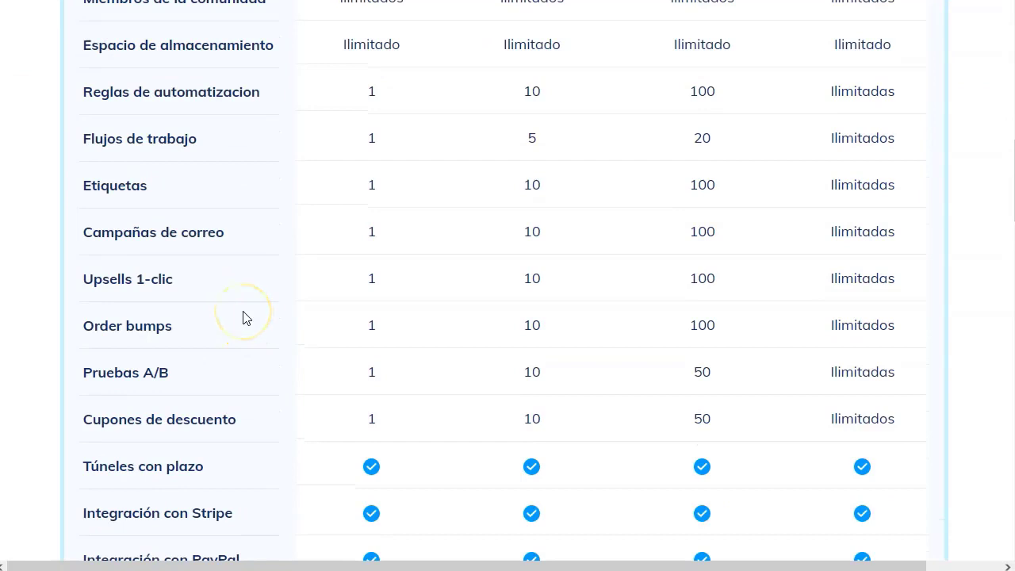
scroll(245, 325, down, 4)
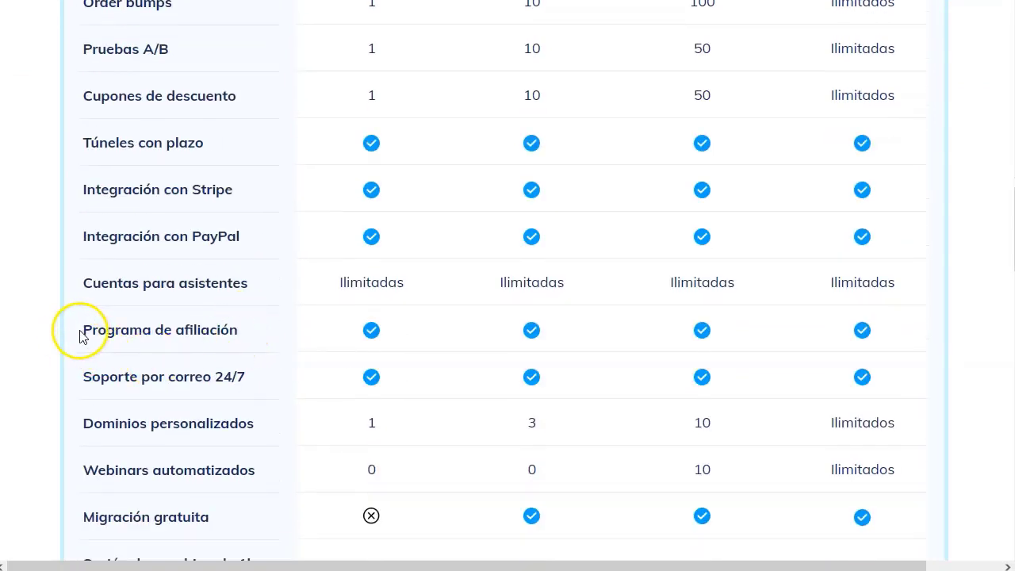
drag(80, 336, 256, 330)
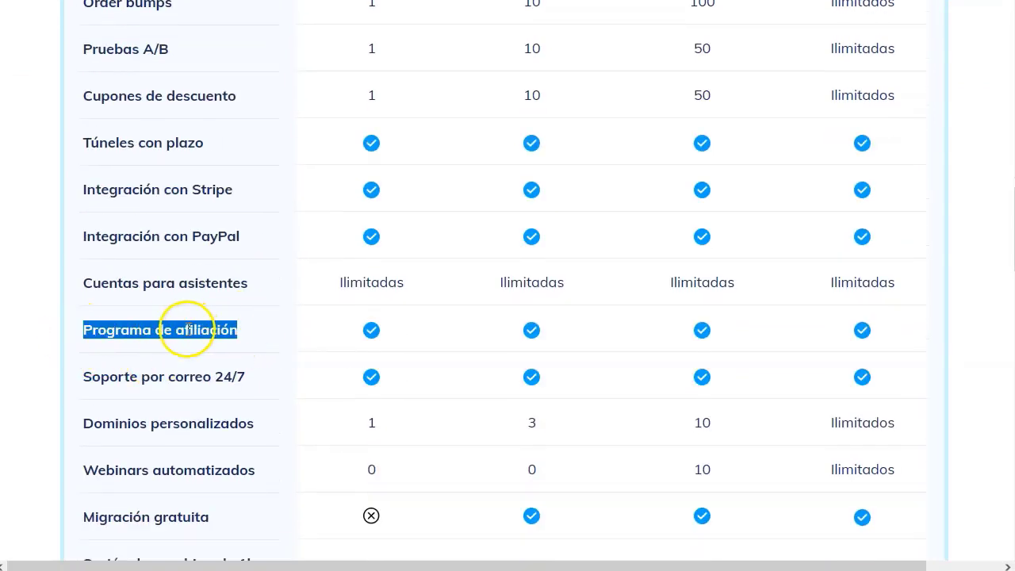
click(233, 333)
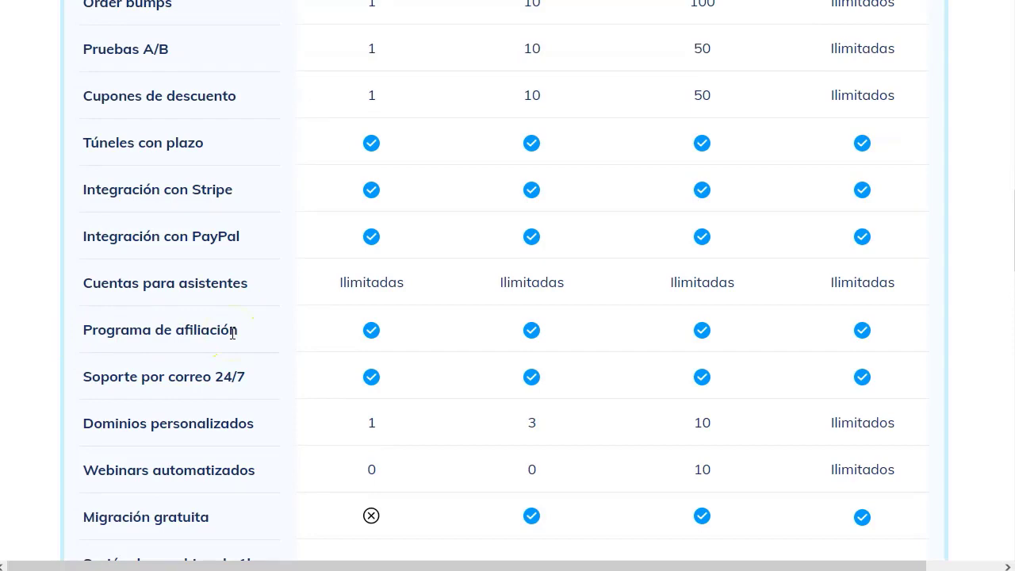
click(375, 347)
scroll(376, 347, up, 12)
click(382, 334)
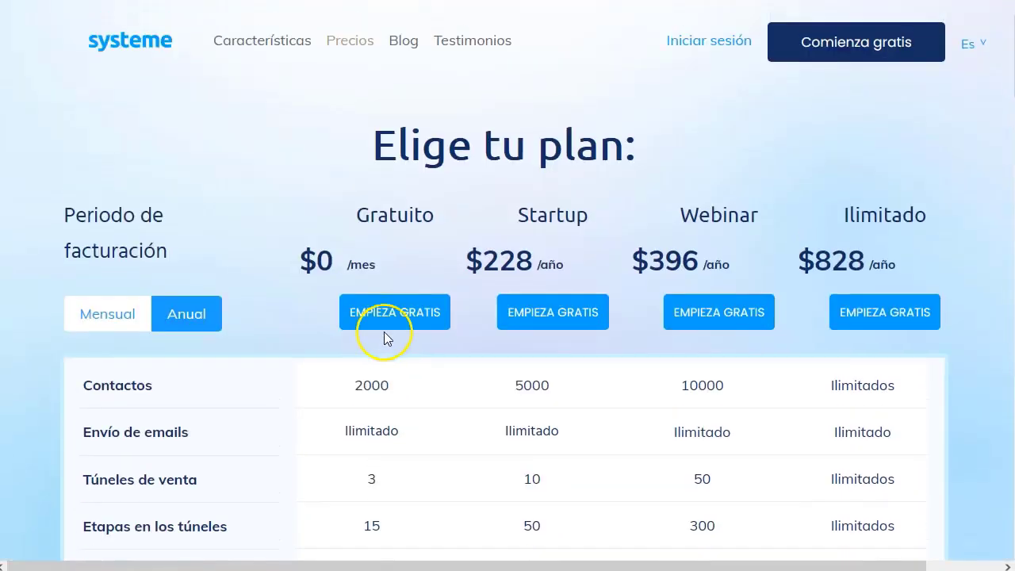
click(552, 208)
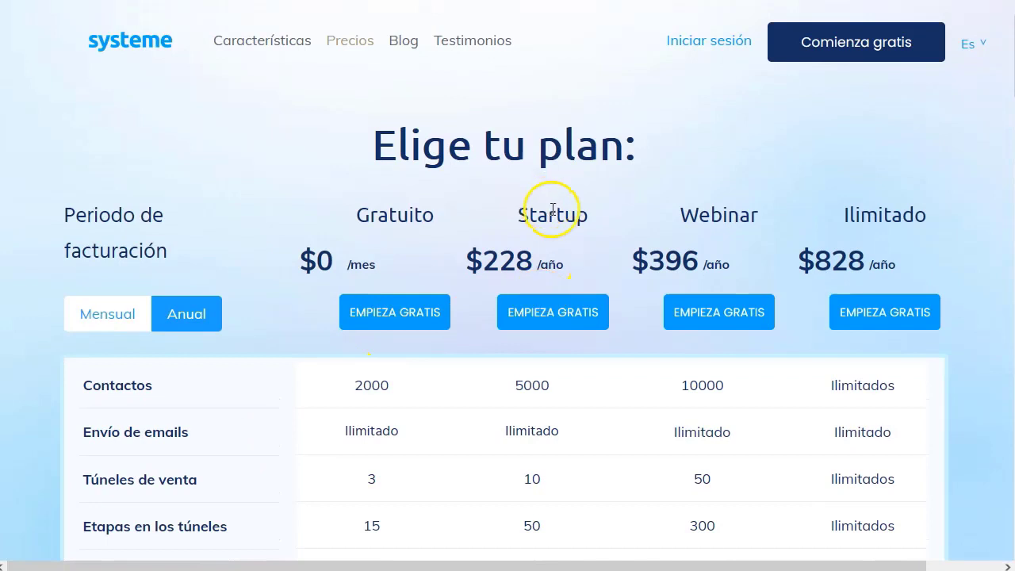
Show the plan prices with Mensual billing and compare the Gratuito, Startup, Webinar and Ilimitado plans
click(103, 318)
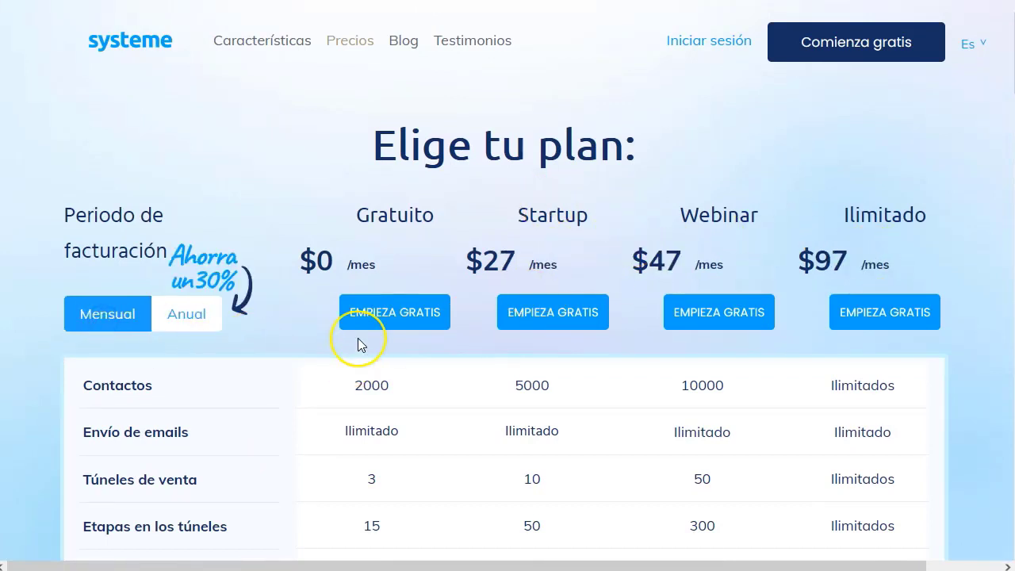
scroll(341, 349, down, 2)
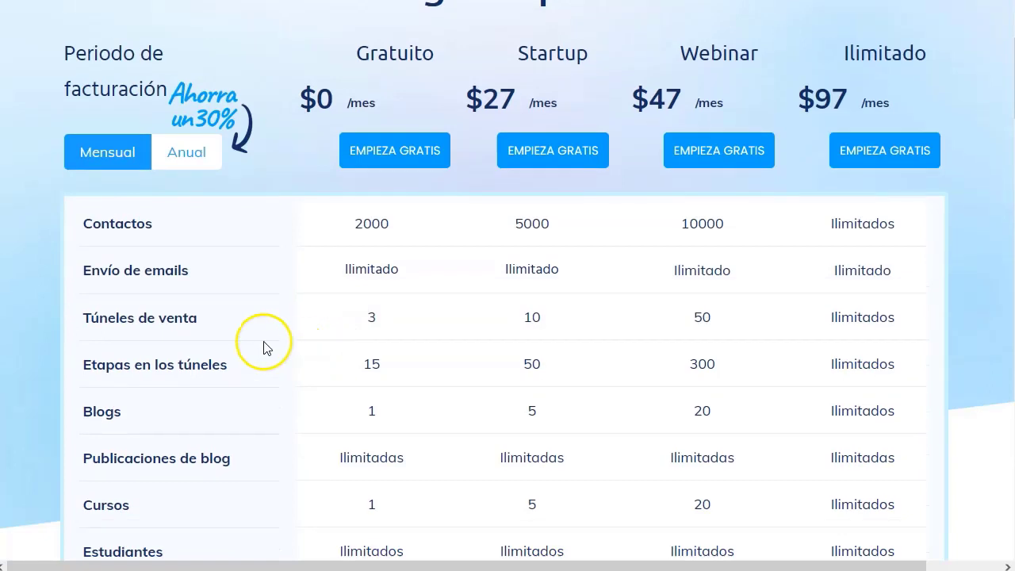
scroll(277, 373, down, 2)
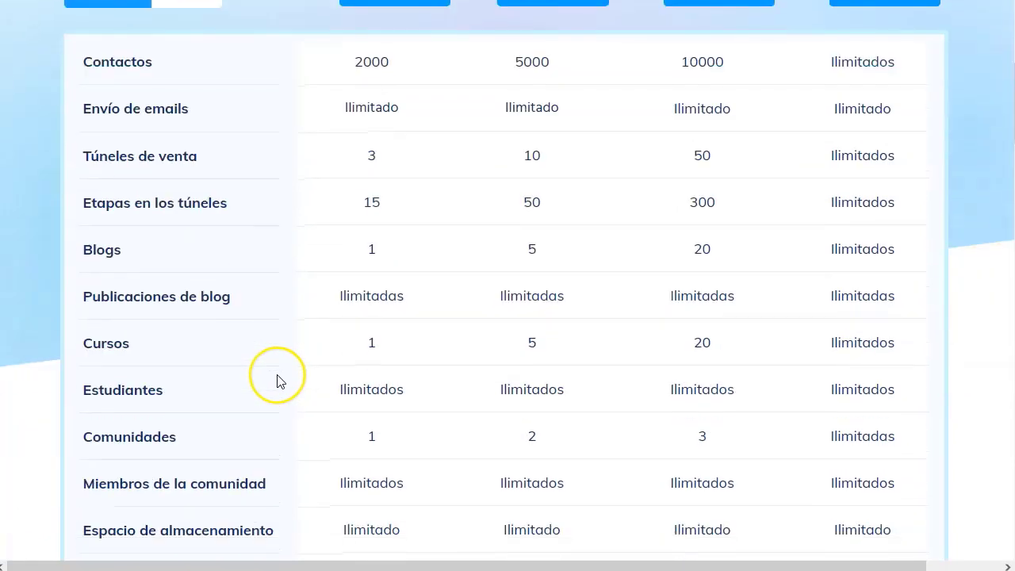
click(279, 369)
scroll(276, 373, up, 2)
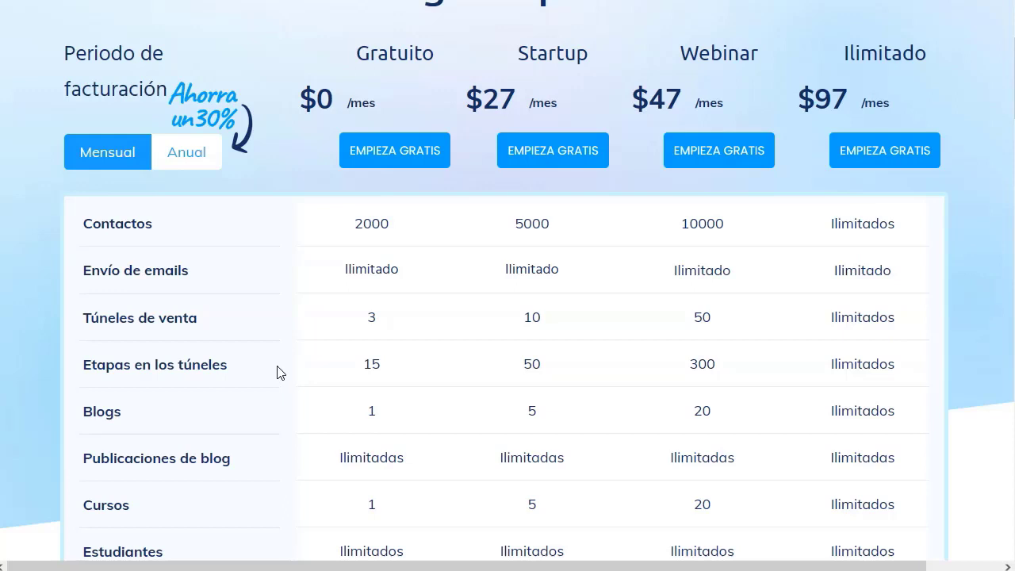
scroll(276, 373, up, 2)
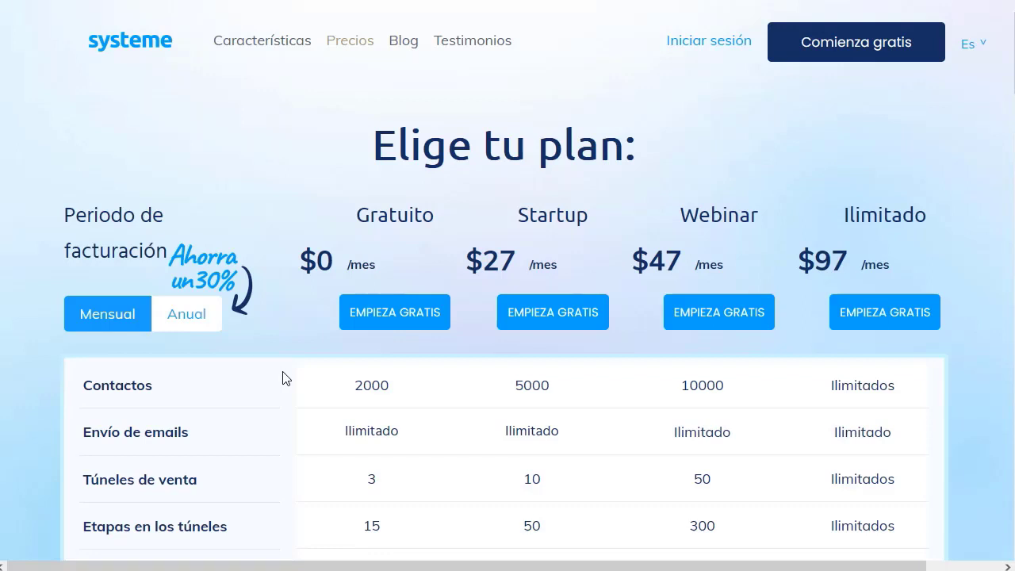
click(299, 363)
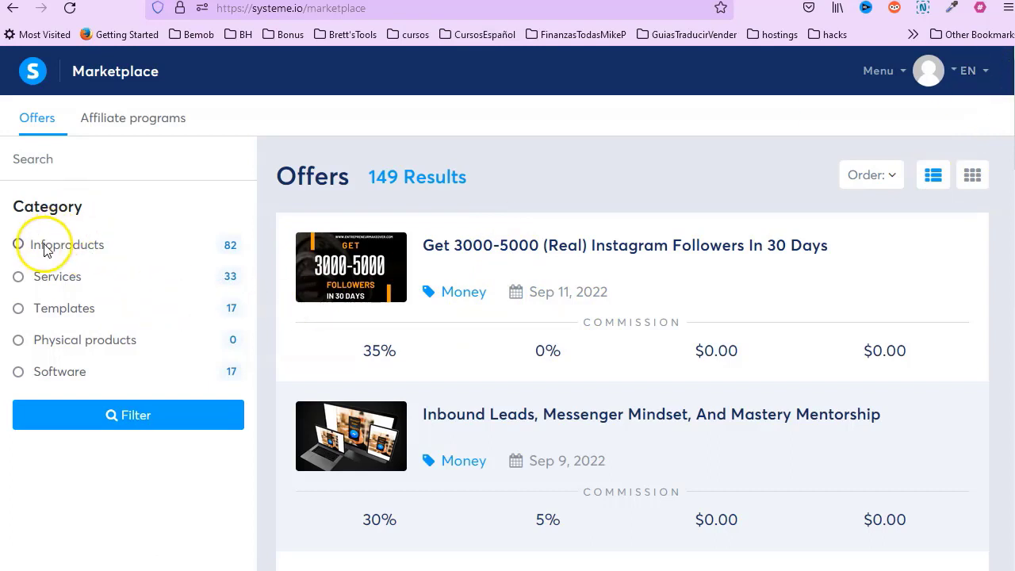
Look through the Infoproducts, Services and Templates categories of the marketplace offers
click(19, 245)
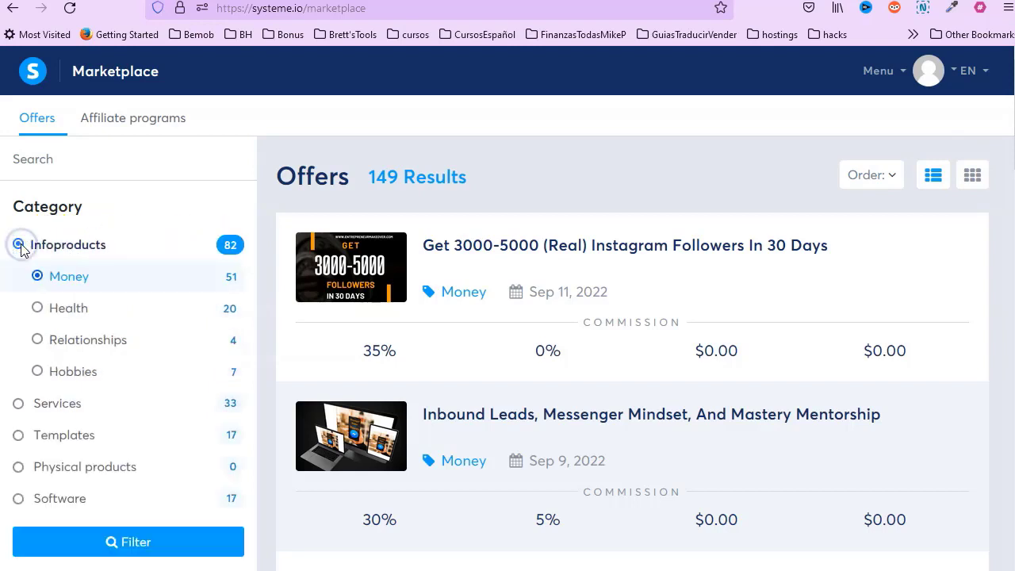
click(19, 402)
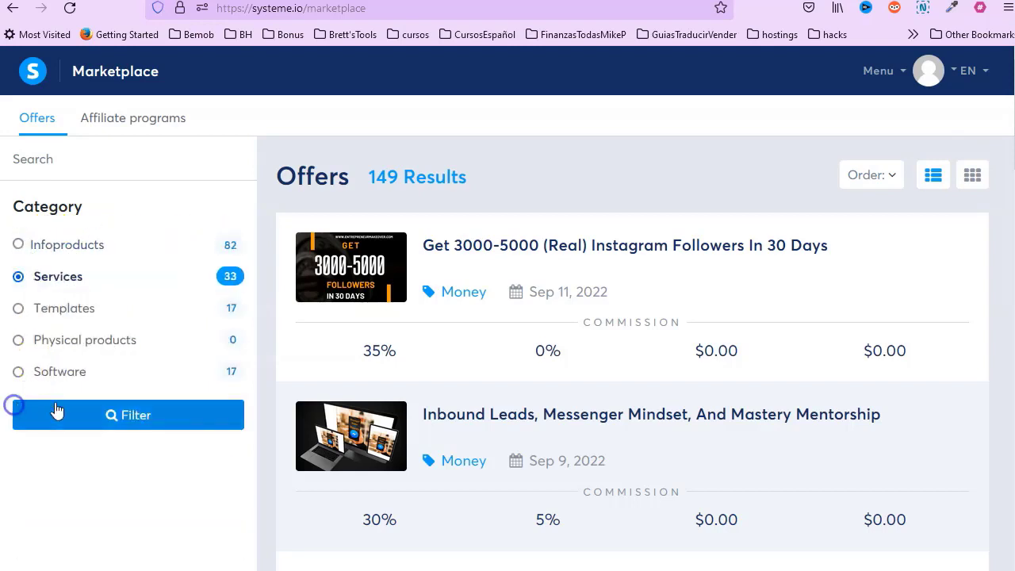
click(60, 307)
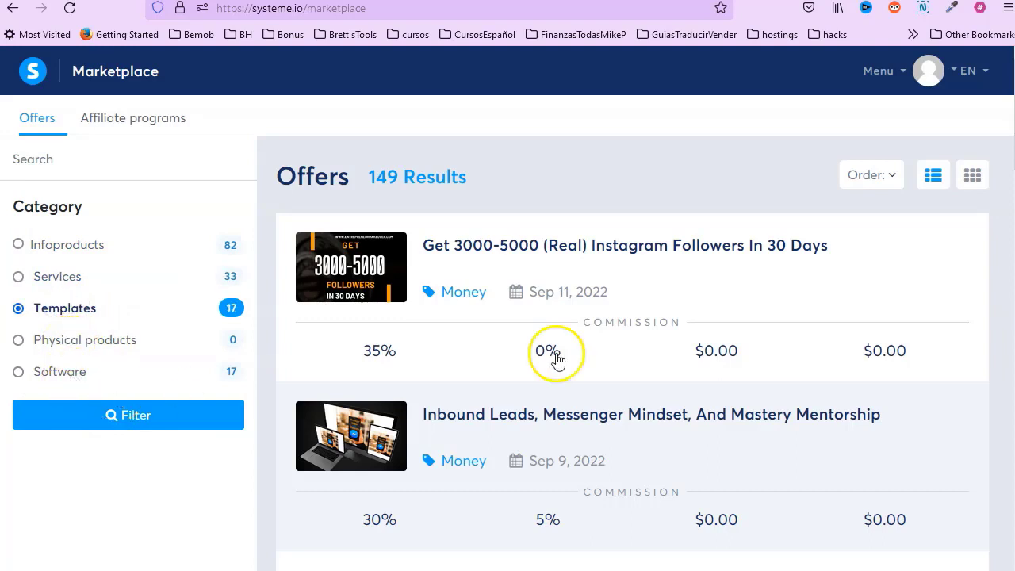
Switch the marketplace language to Spanish and filter the offers by Infoproductos with the Dinero subcategory
click(969, 70)
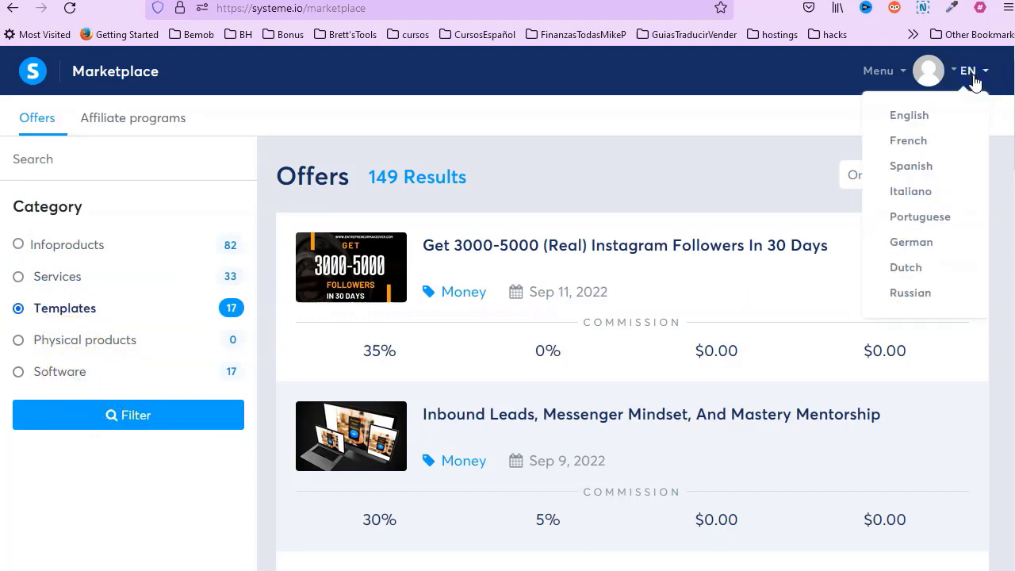
click(924, 165)
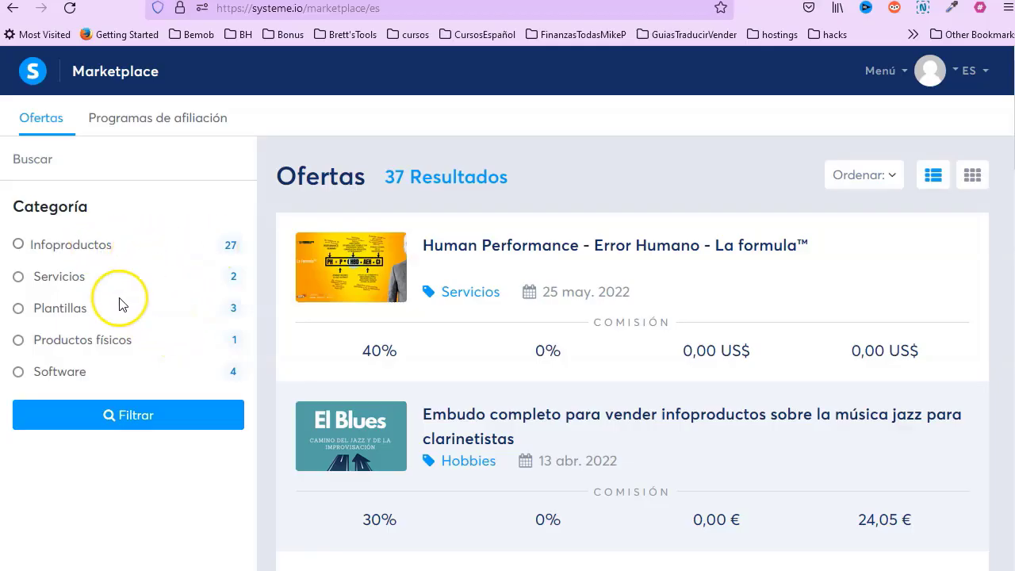
click(72, 245)
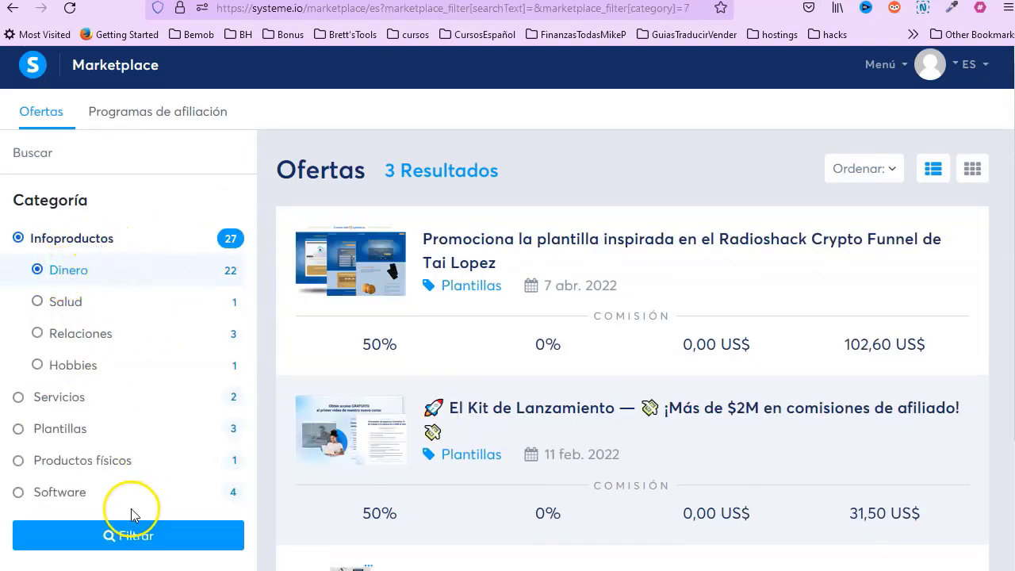
click(131, 536)
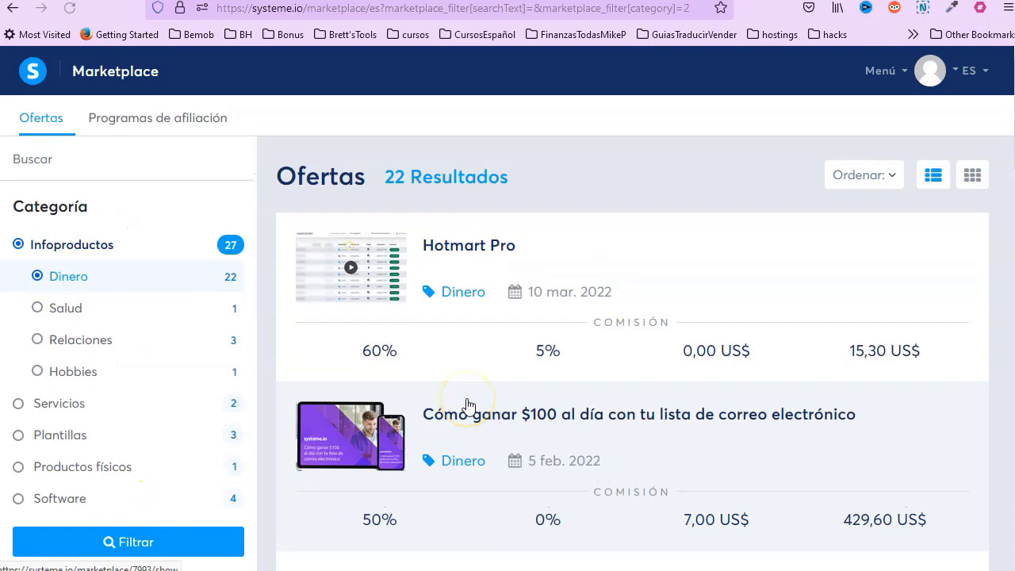
Review the filtered Dinero offers and their commissions throughout the marketplace list
scroll(488, 274, down, 1)
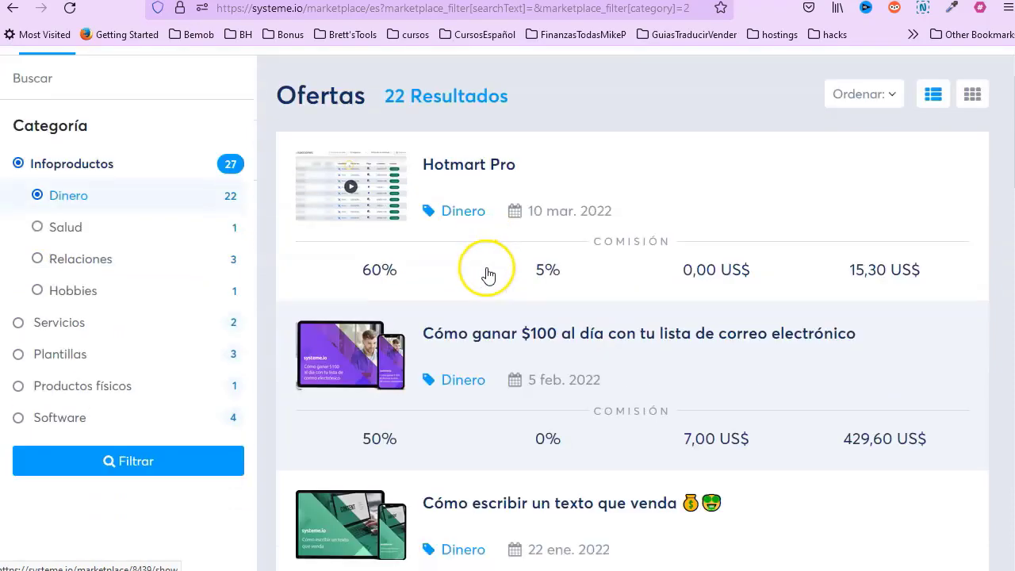
scroll(488, 275, down, 5)
scroll(503, 245, down, 5)
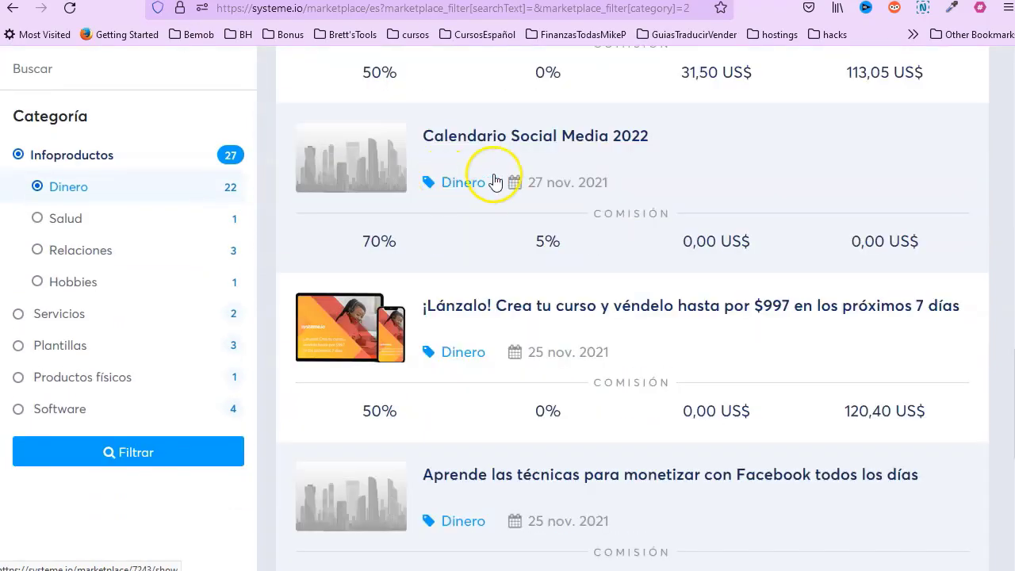
scroll(673, 435, down, 5)
scroll(600, 396, up, 10)
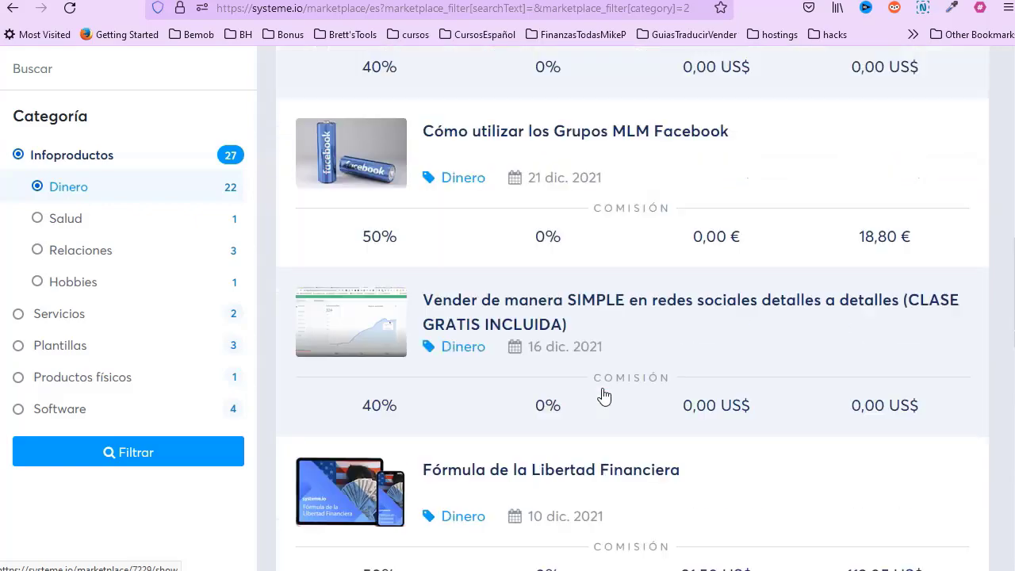
scroll(604, 395, up, 10)
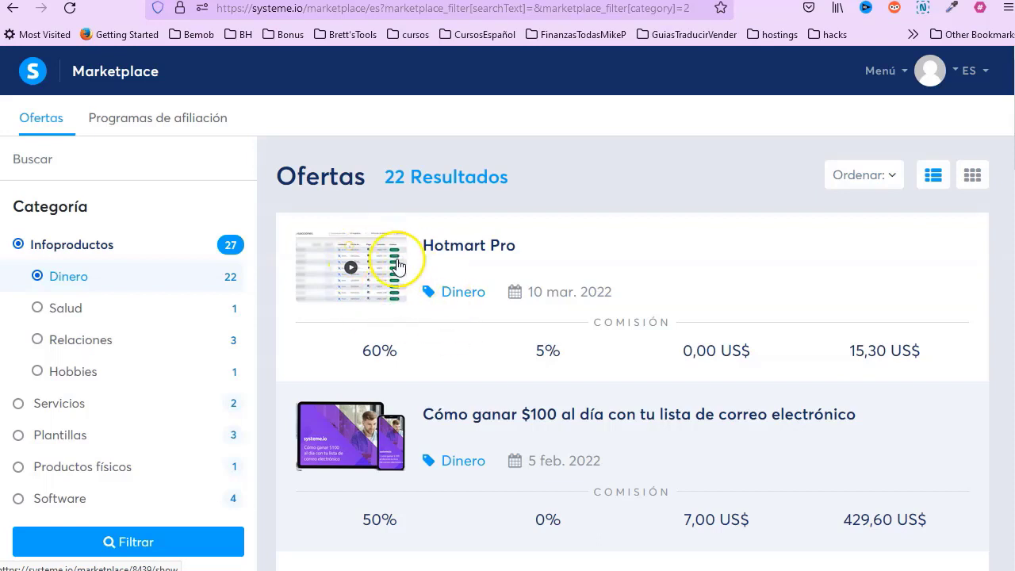
Go to the account's Túneles list and search the active funnels for "hotmart"
click(879, 70)
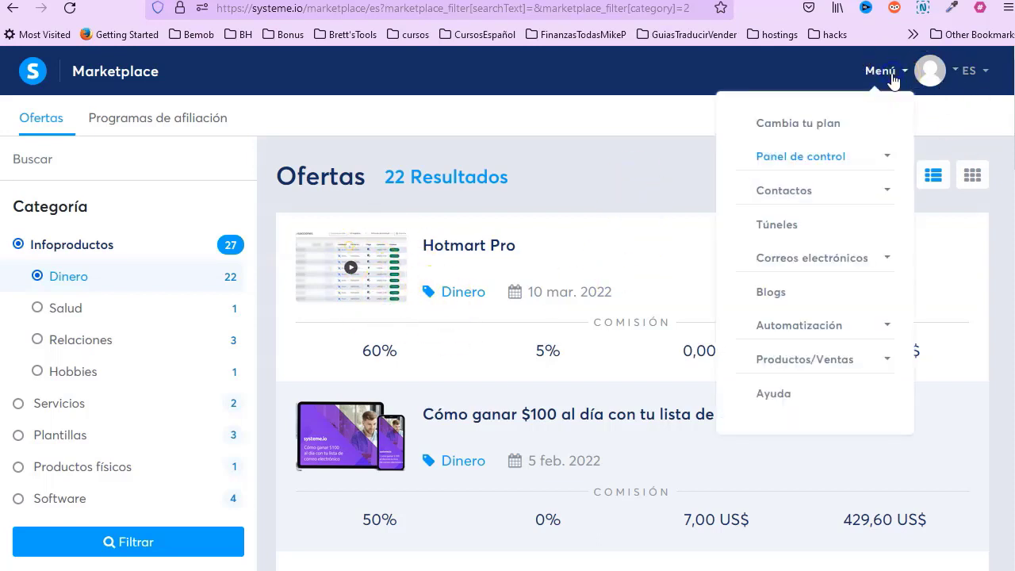
click(793, 225)
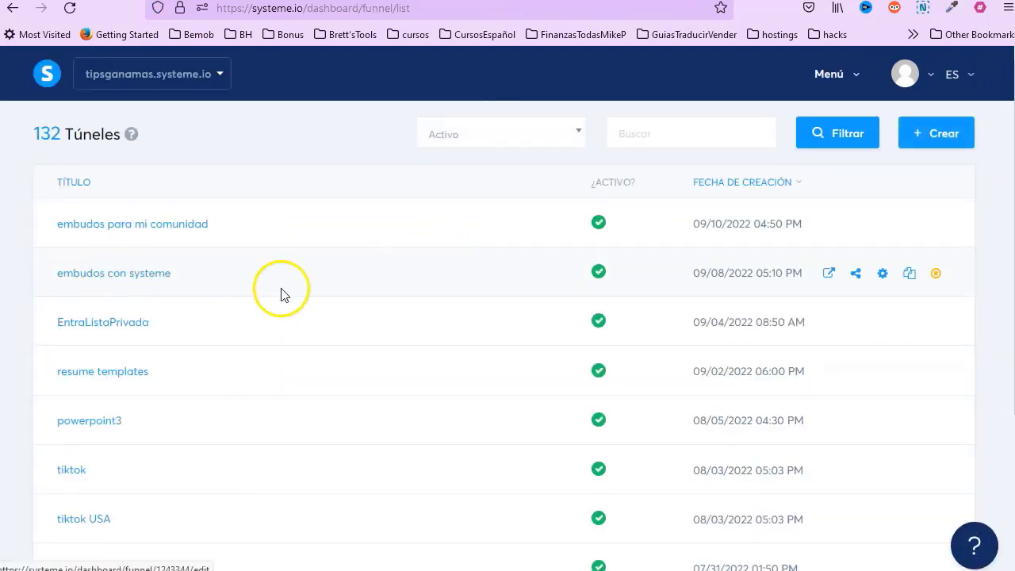
click(703, 139)
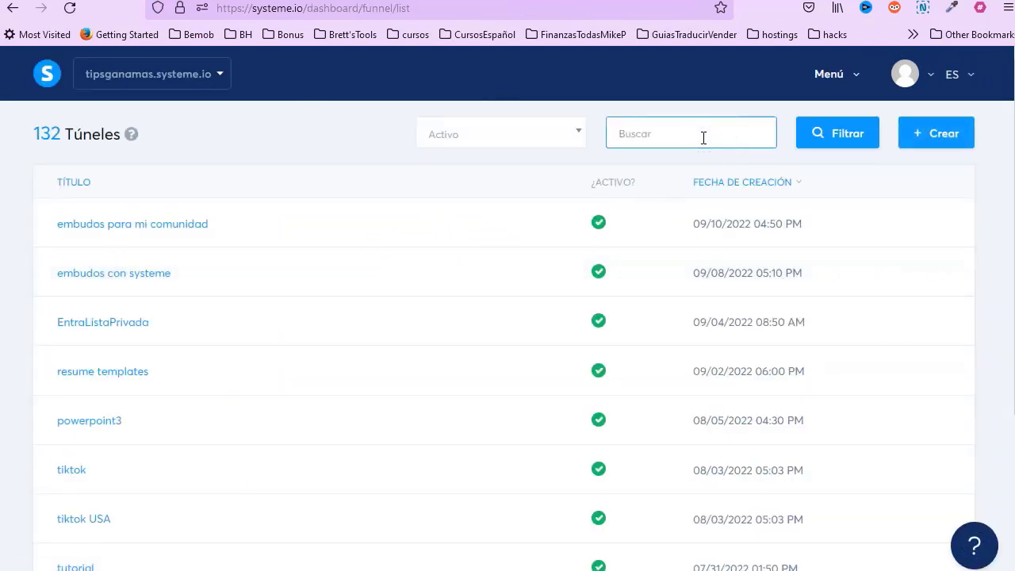
key(BackSpace)
key(BackSpace)
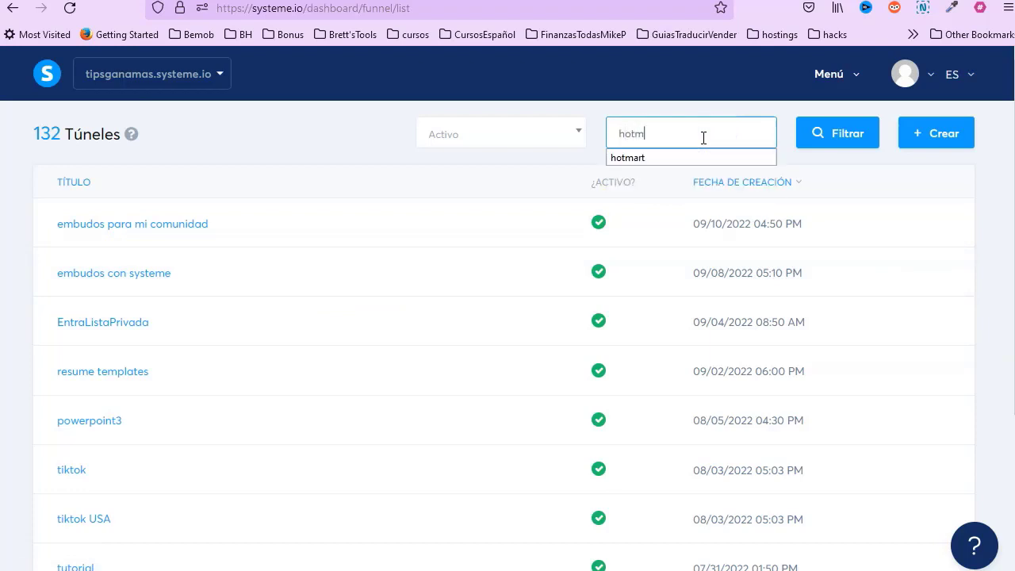
click(691, 159)
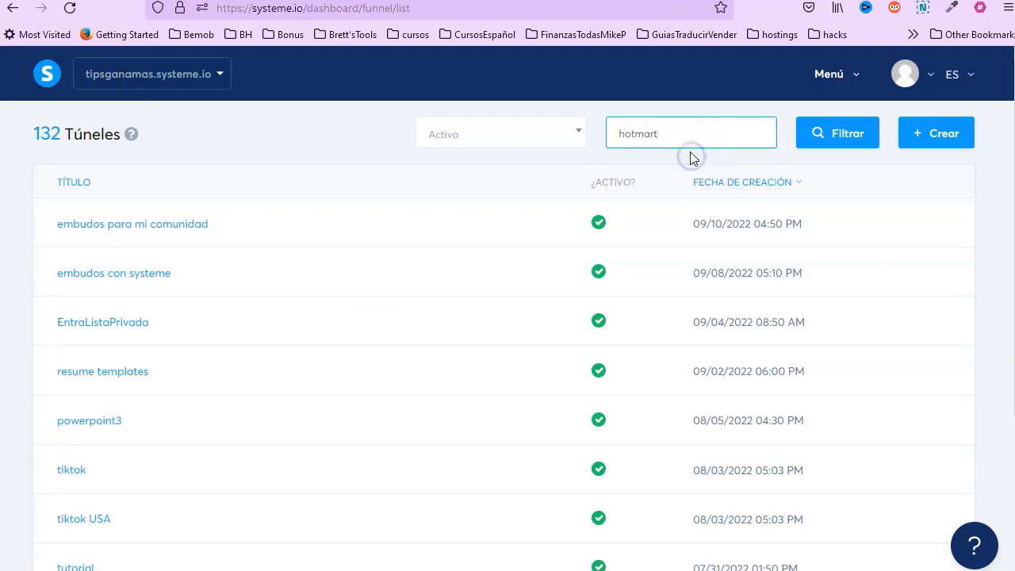
key(Return)
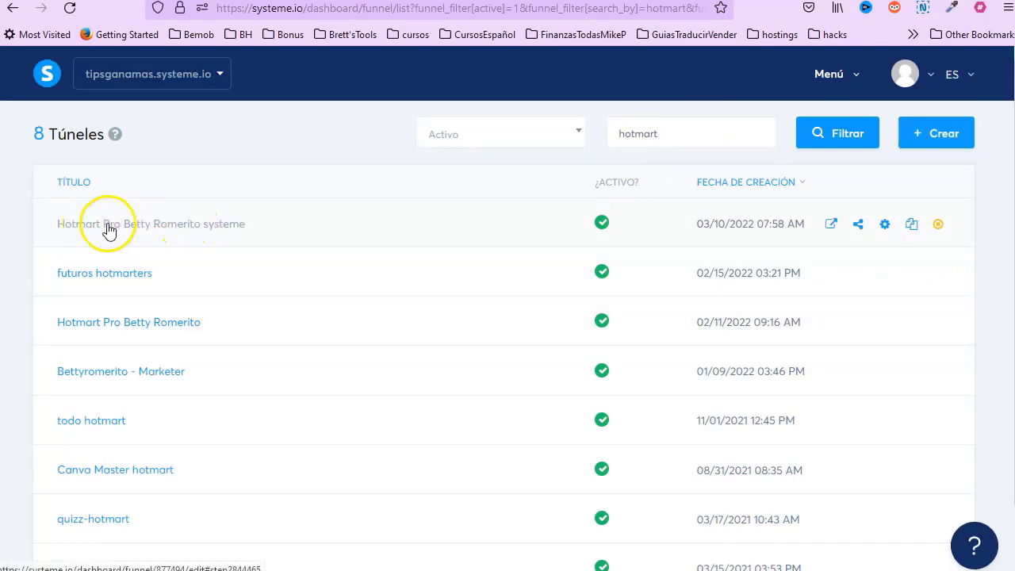
Open the Hotmart Pro systeme funnel created on 03/10/2022 and display the configuration of its "pago hotmartpro" payment page
click(201, 230)
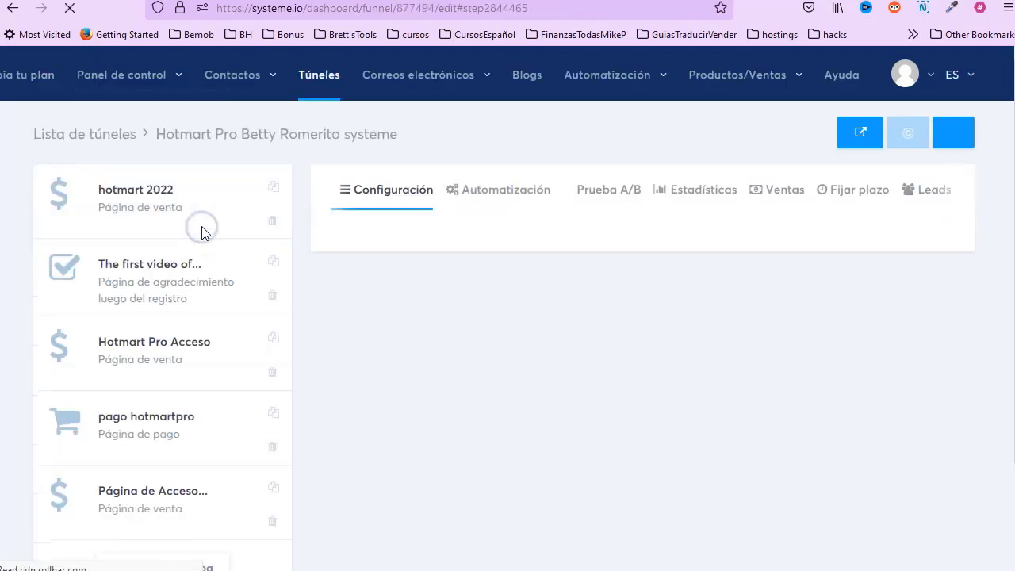
click(172, 424)
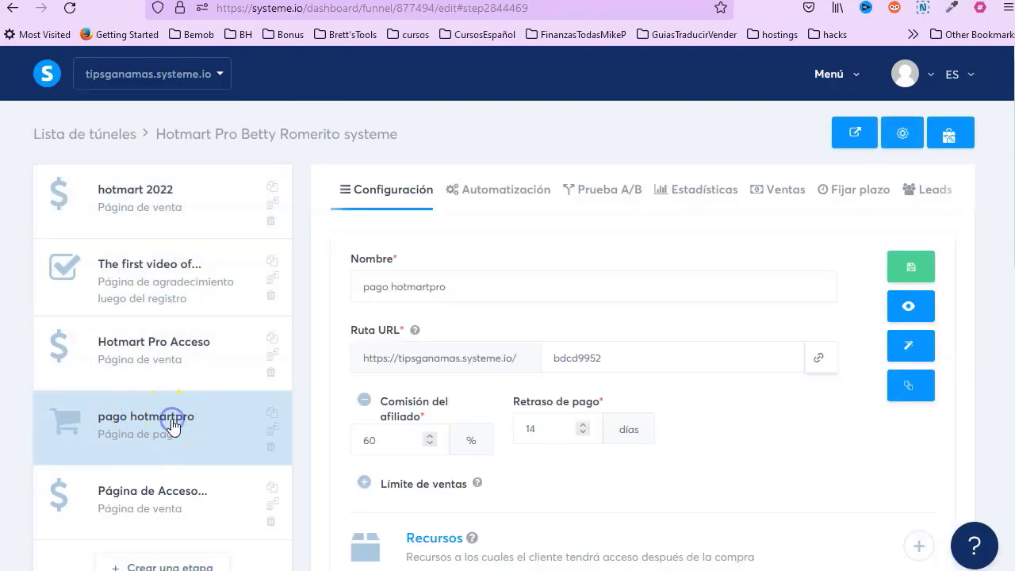
Review the affiliate commission and payment delay of the "pago hotmartpro" page, and briefly expand its sales limit options
scroll(526, 287, down, 2)
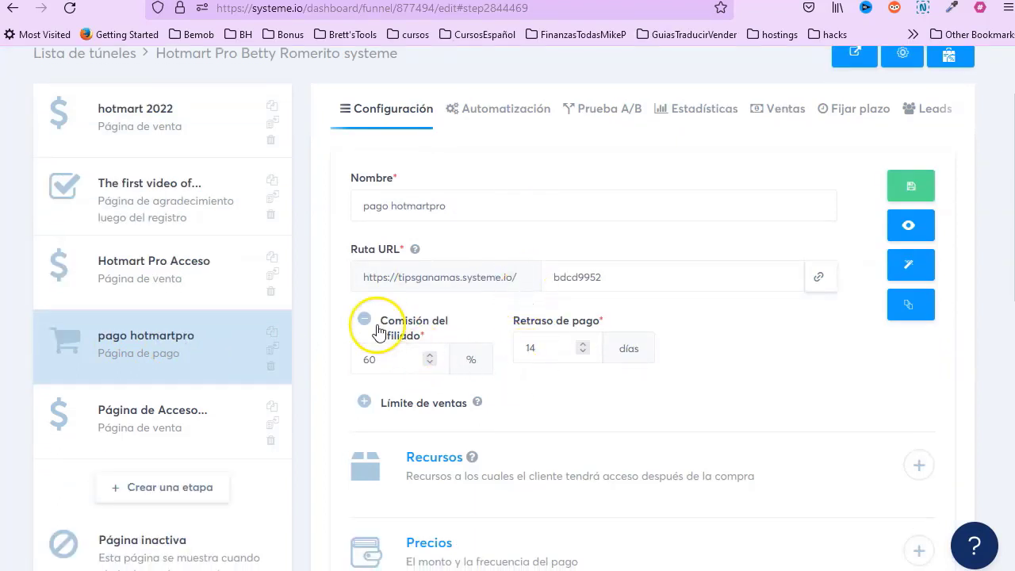
scroll(378, 330, down, 4)
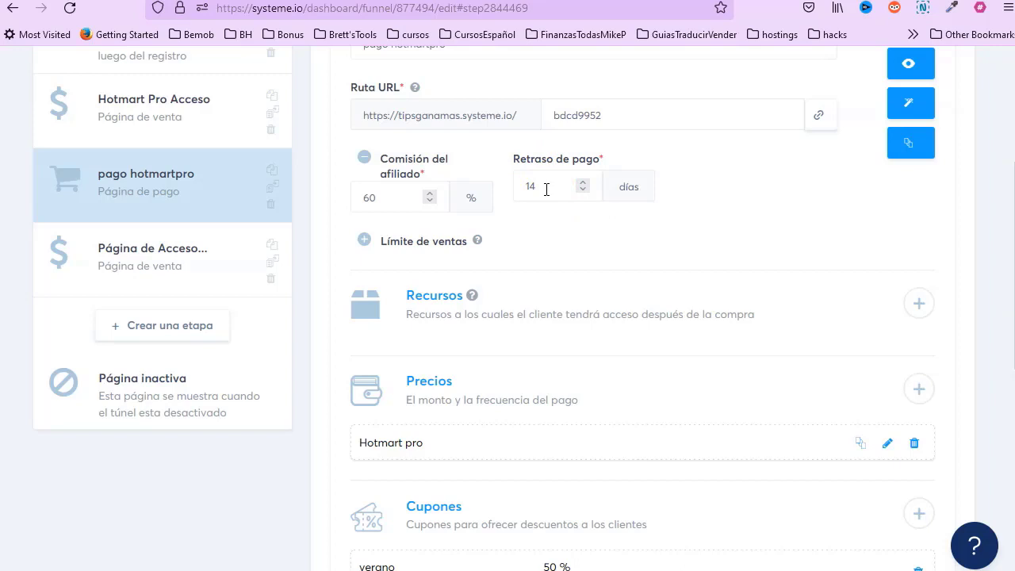
click(511, 184)
click(384, 199)
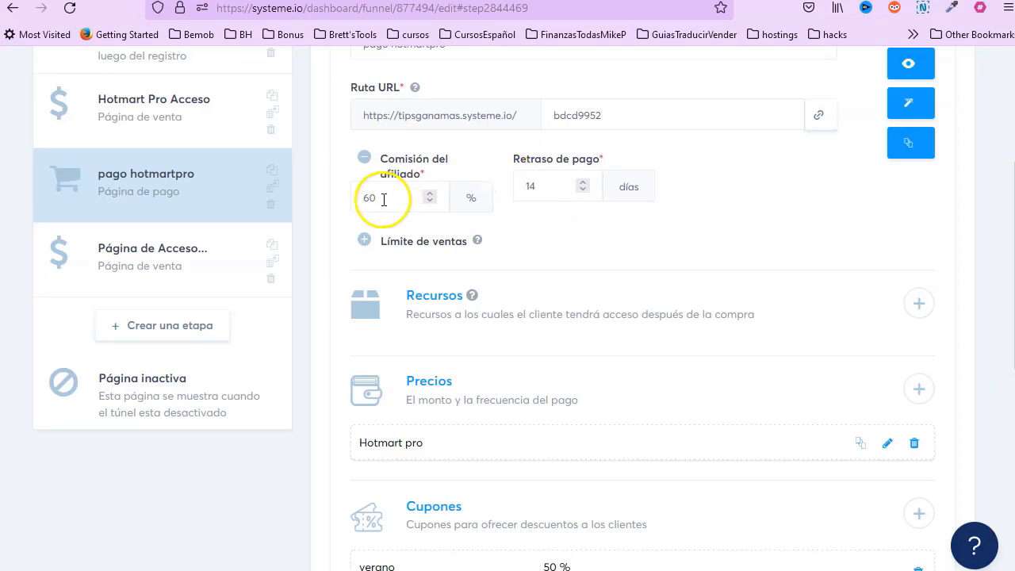
click(544, 183)
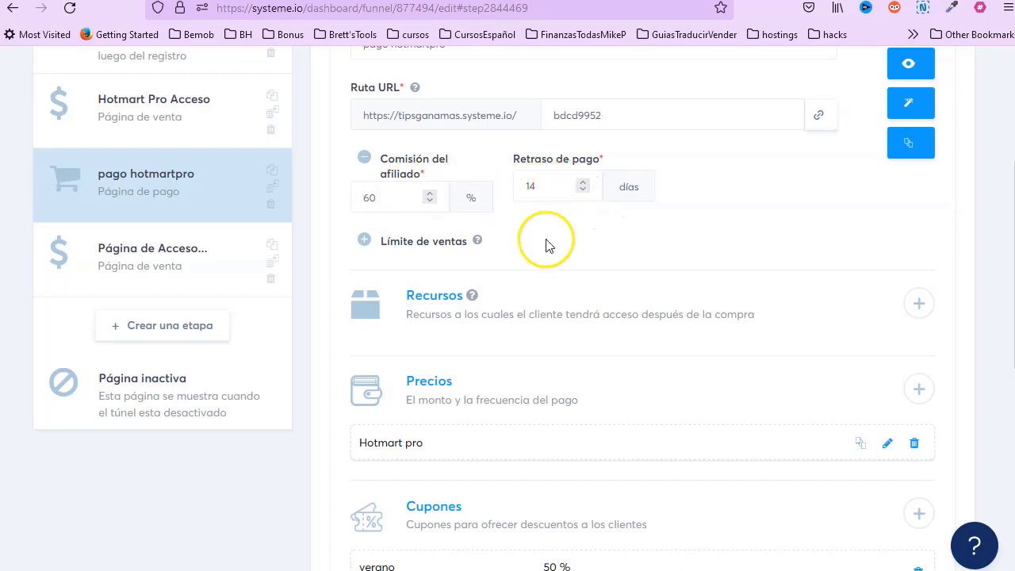
click(364, 240)
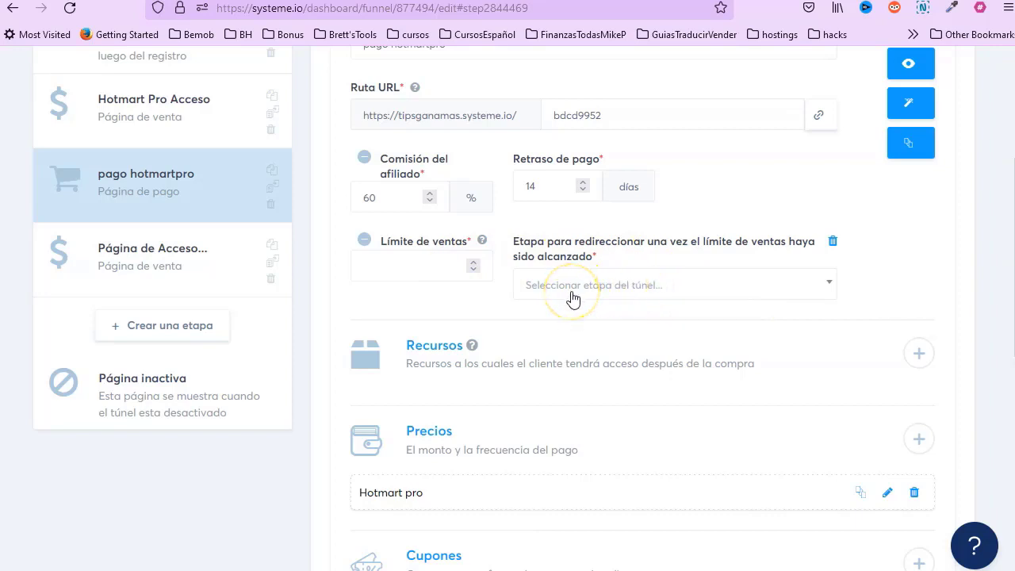
click(363, 240)
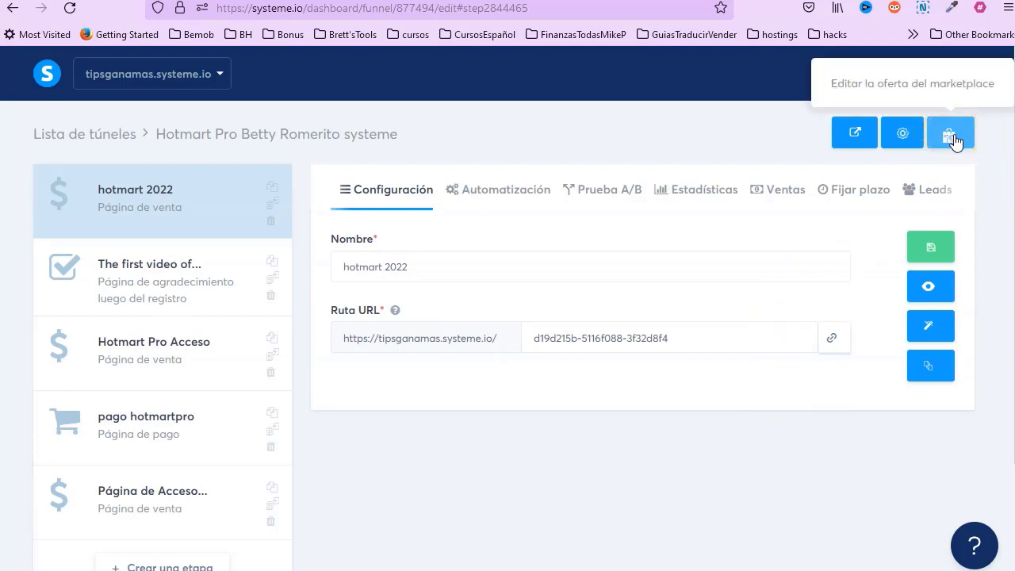
Open the Hotmart Pro funnel's marketplace offer for editing, and show where a new funnel step is created
click(948, 139)
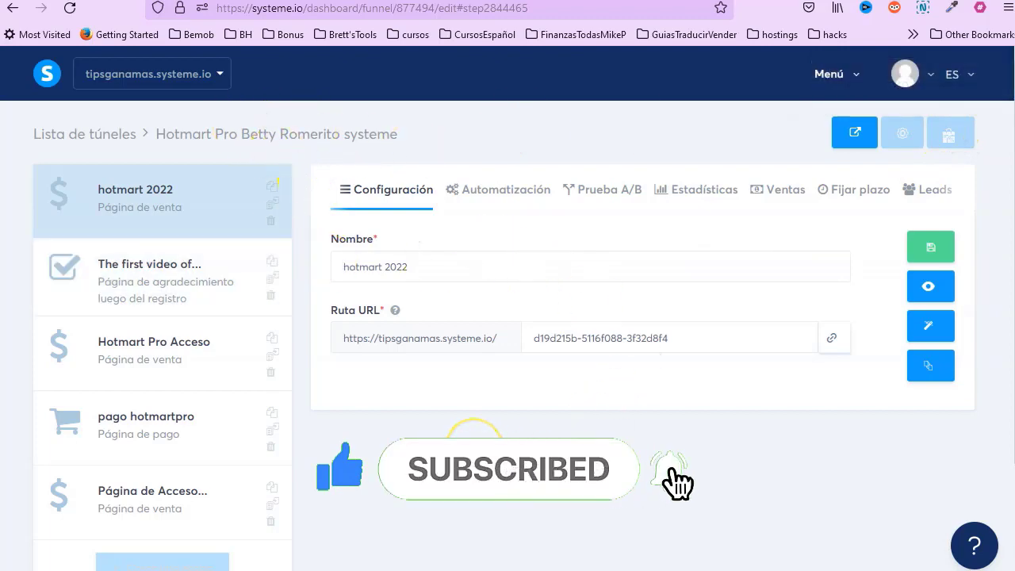
scroll(479, 434, down, 3)
scroll(485, 436, up, 3)
scroll(488, 437, down, 3)
click(145, 451)
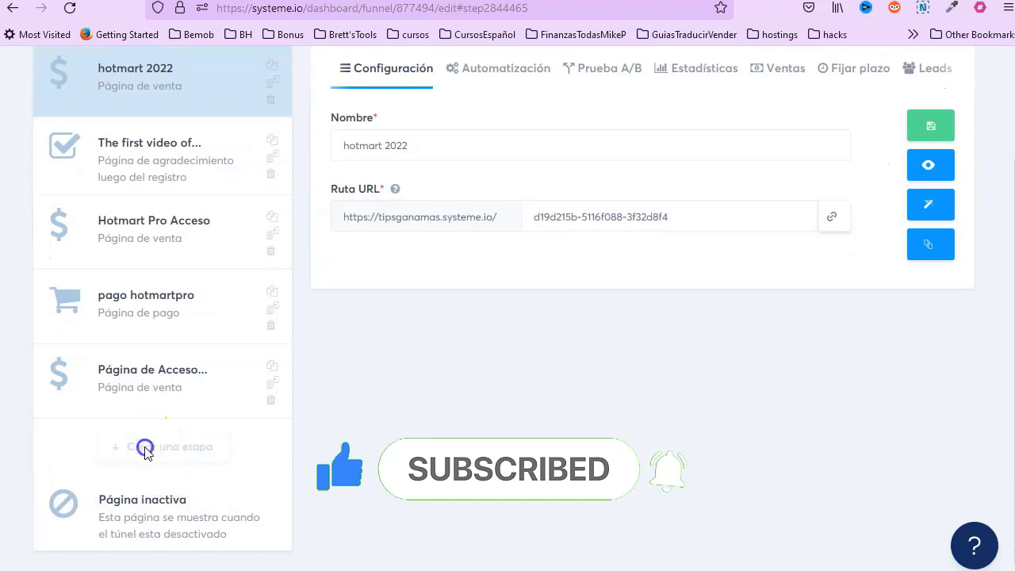
scroll(491, 448, up, 3)
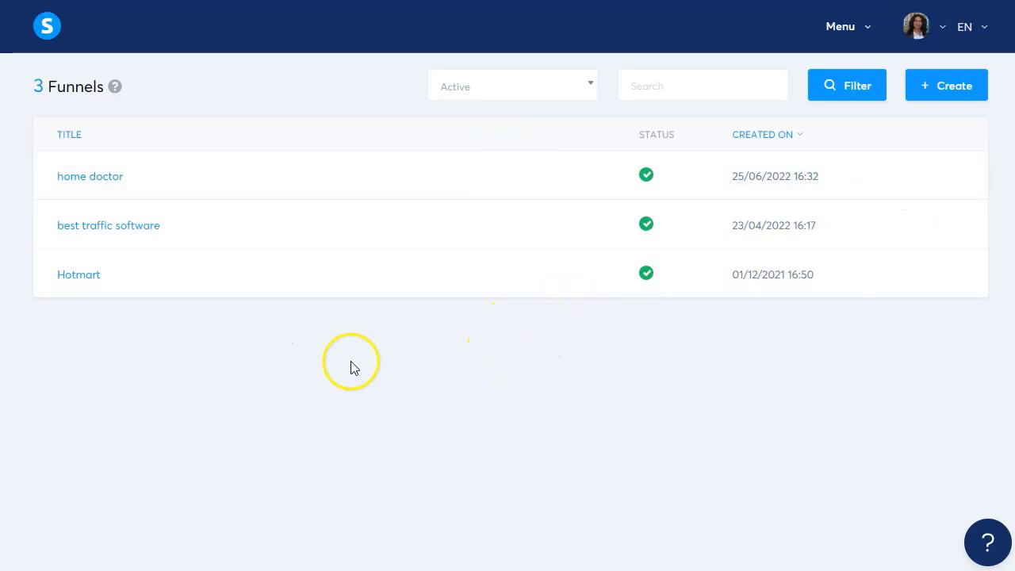
Open the "home doctor" funnel and create a new step named "chechout" with the type Order form
click(62, 175)
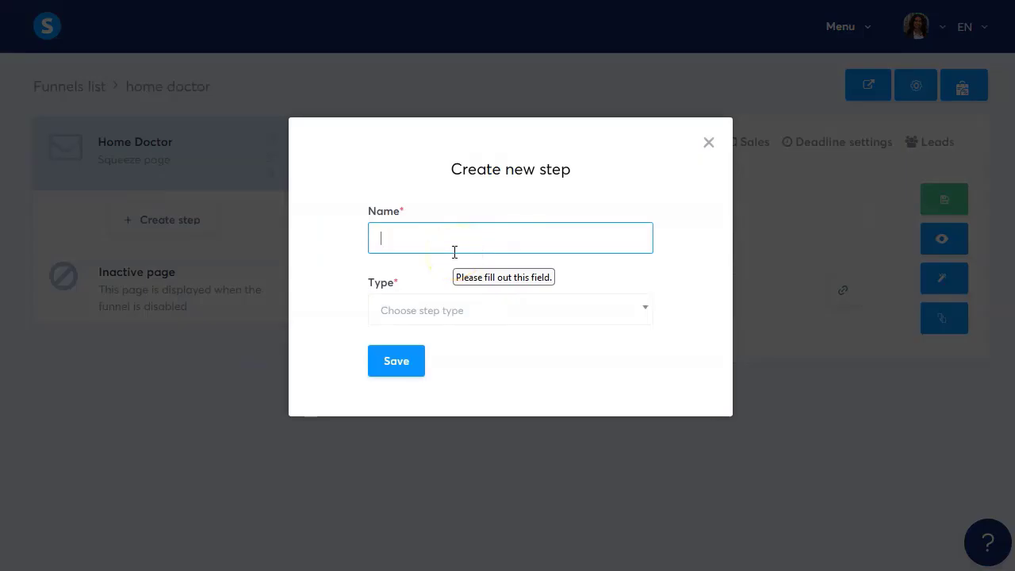
text(chechout)
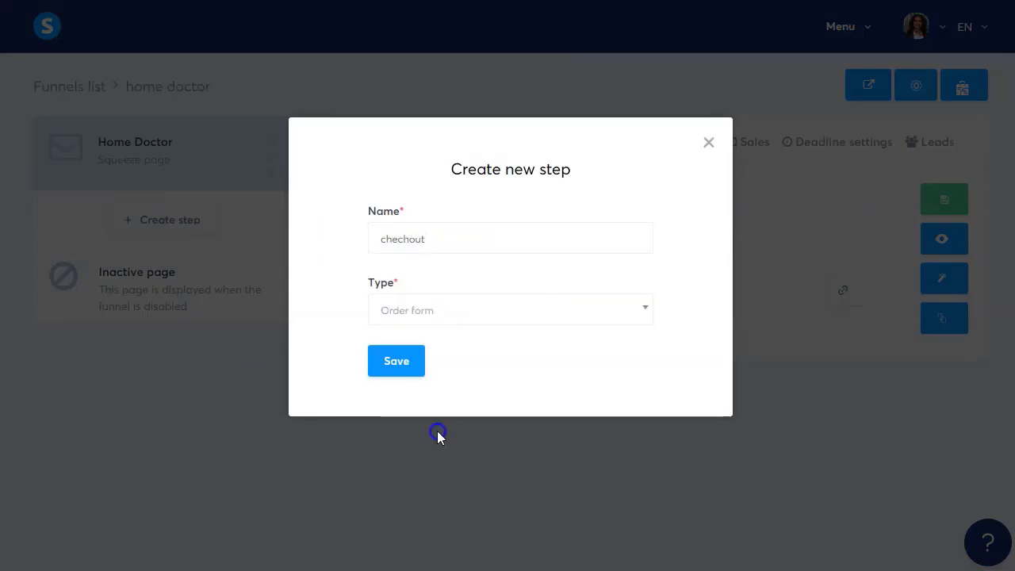
click(396, 351)
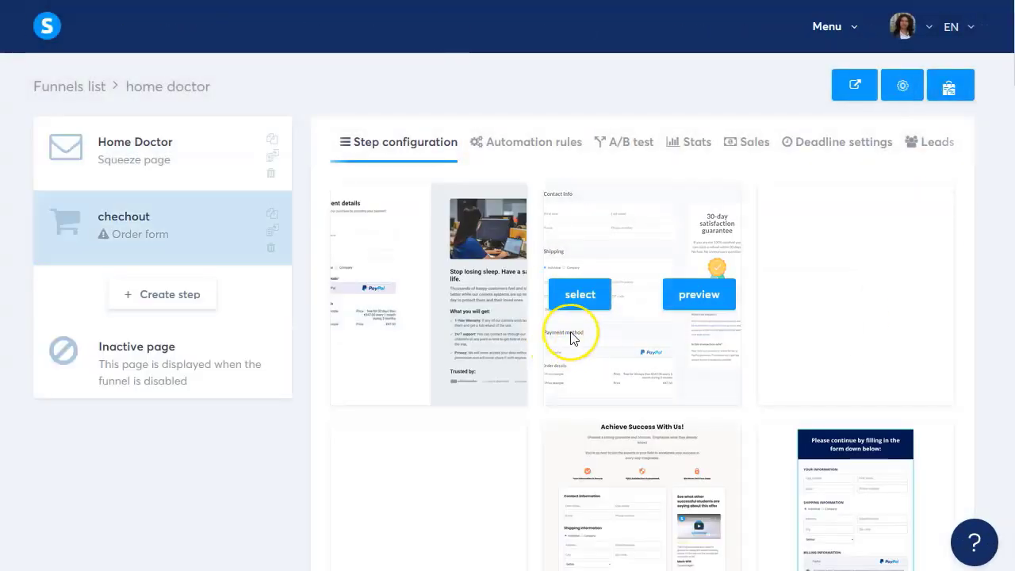
Browse the order form templates and select the two-column one titled "Checkout" for the chechout step
scroll(579, 349, down, 3)
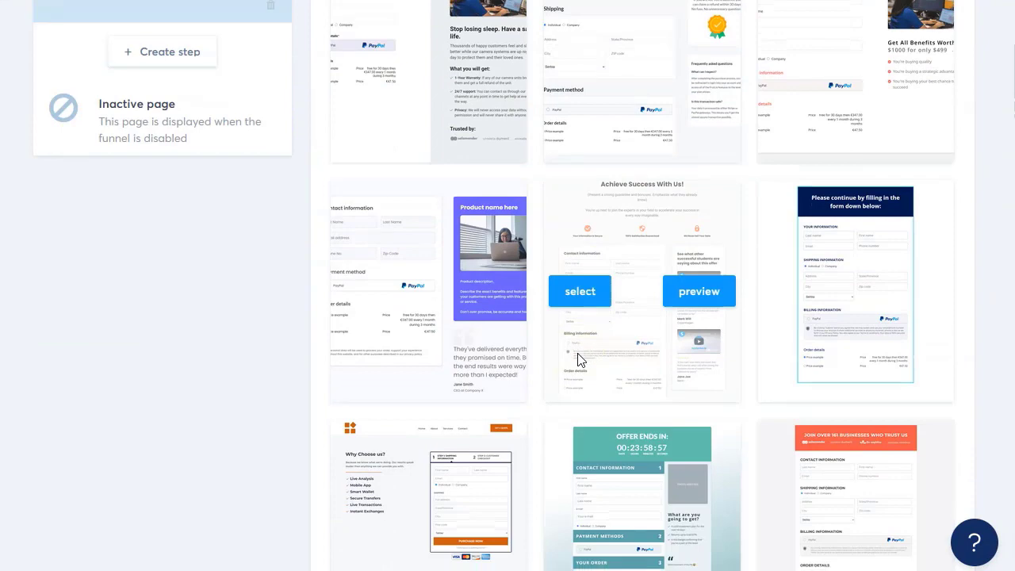
scroll(577, 353, down, 2)
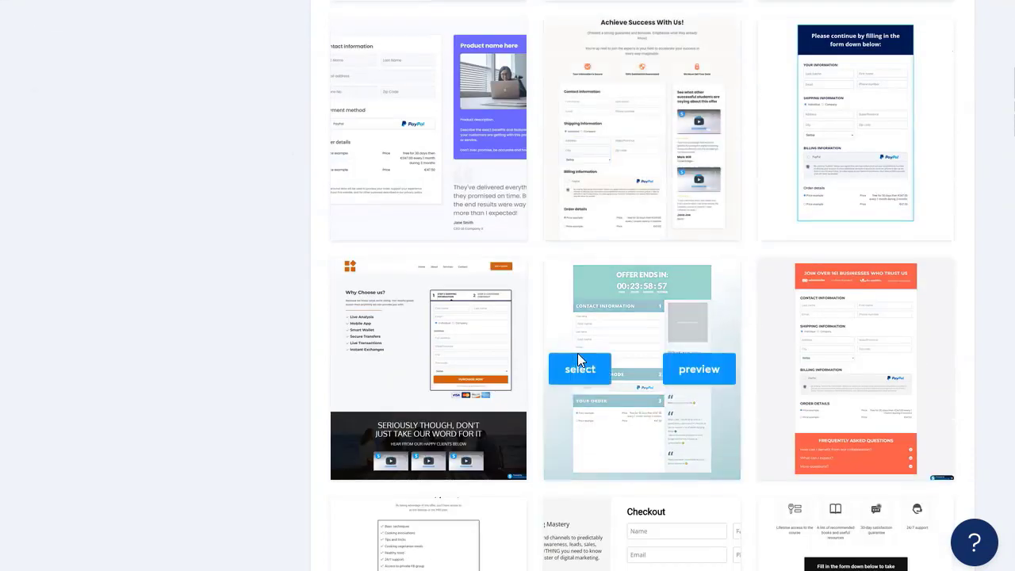
scroll(579, 356, down, 1)
scroll(583, 364, down, 4)
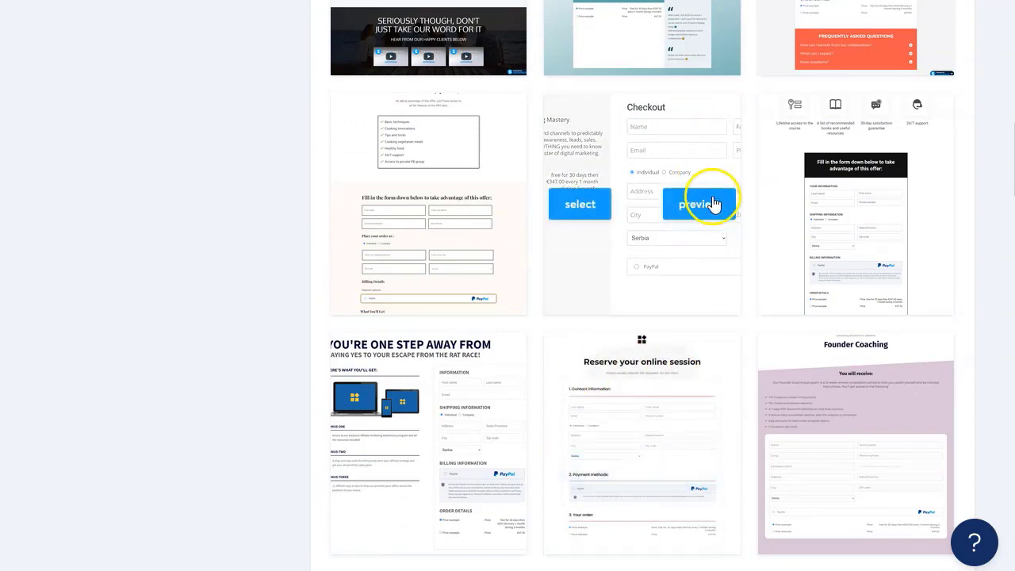
click(581, 205)
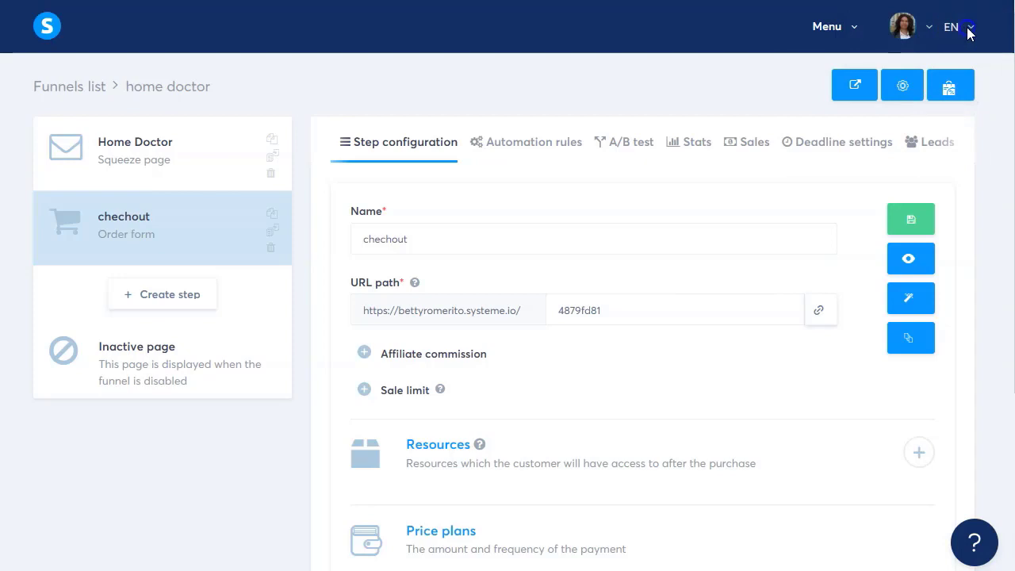
Switch the interface language to Español and try to create a marketplace offer for the home doctor funnel
click(971, 36)
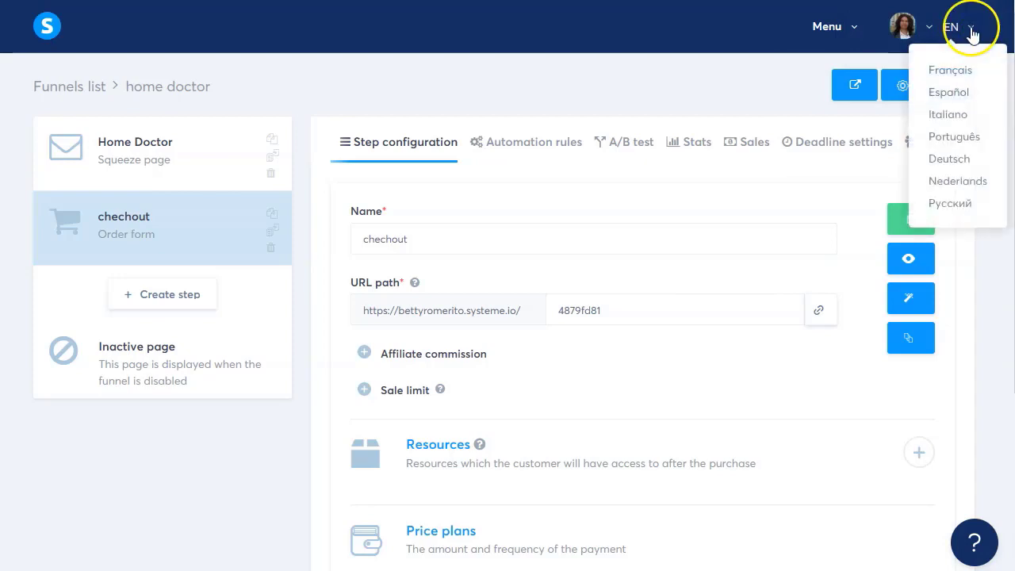
click(957, 96)
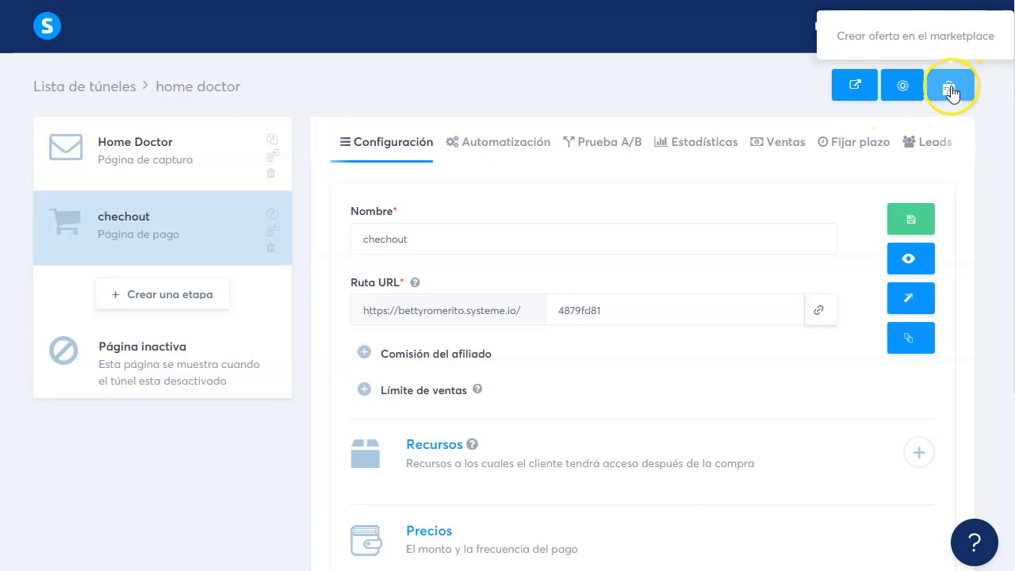
click(950, 89)
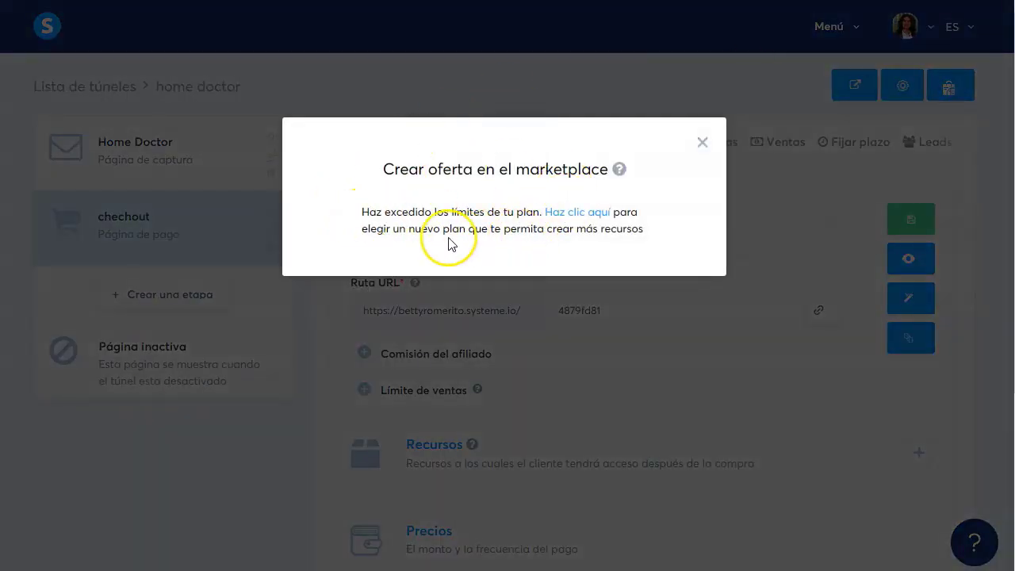
drag(384, 169, 626, 169)
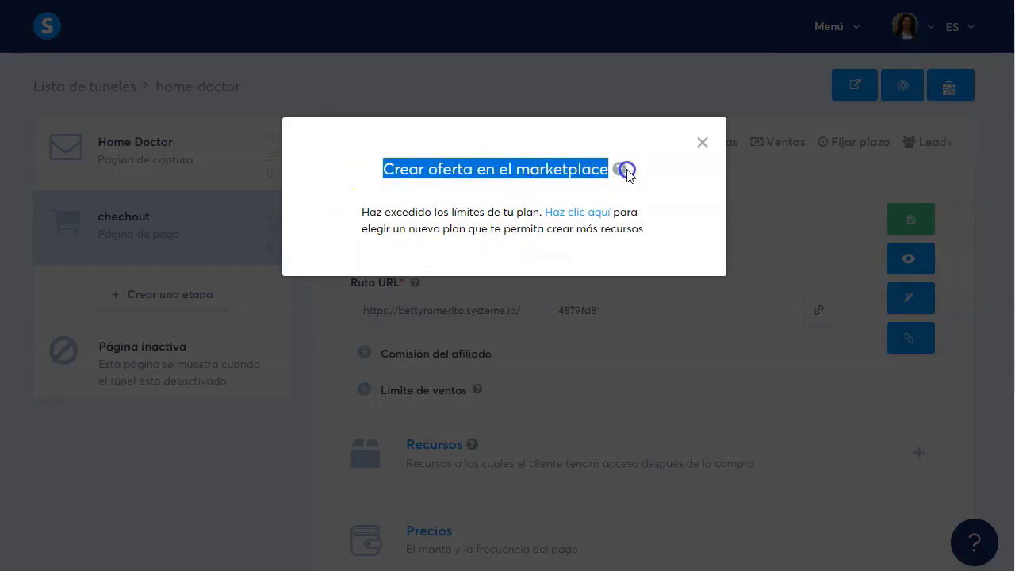
click(381, 213)
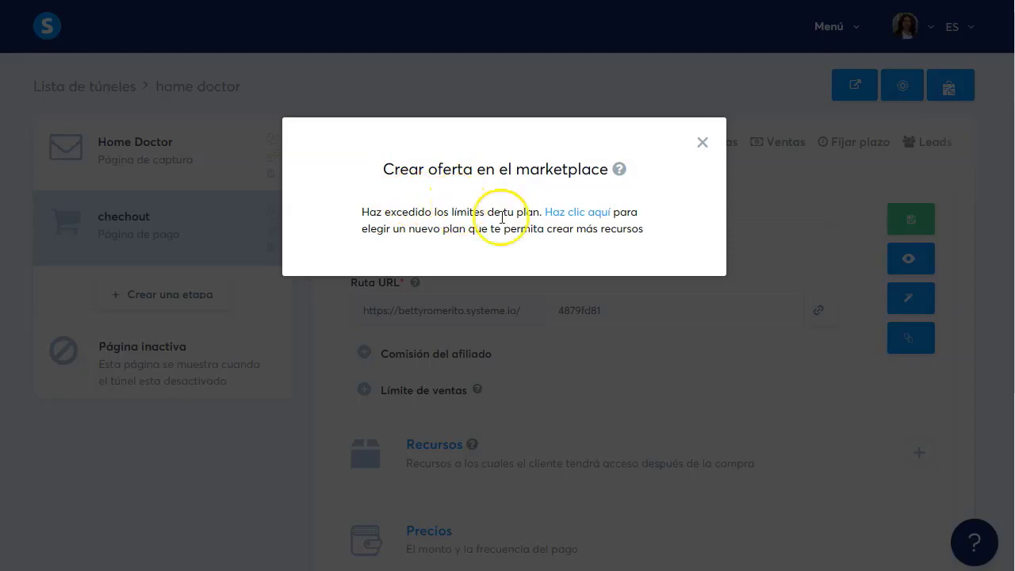
click(695, 149)
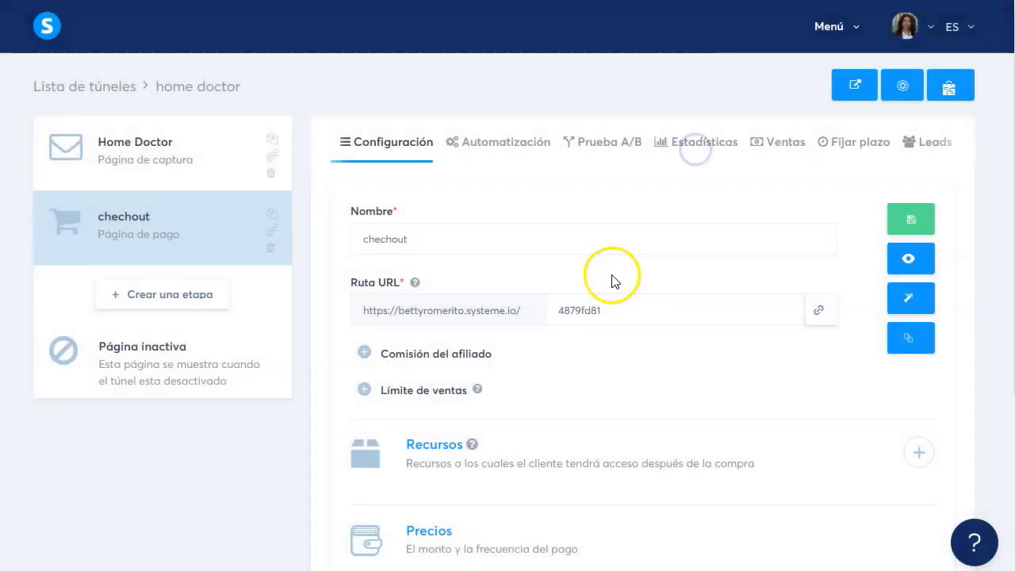
Add an affiliate commission of 50% with a payment delay of 7 days to the chechout payment page
scroll(419, 295, down, 1)
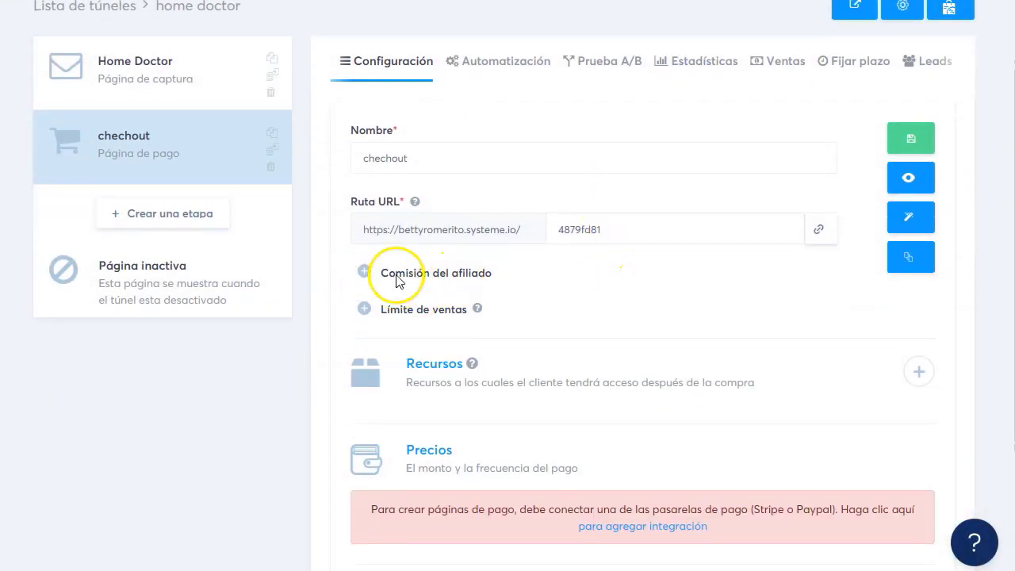
click(365, 272)
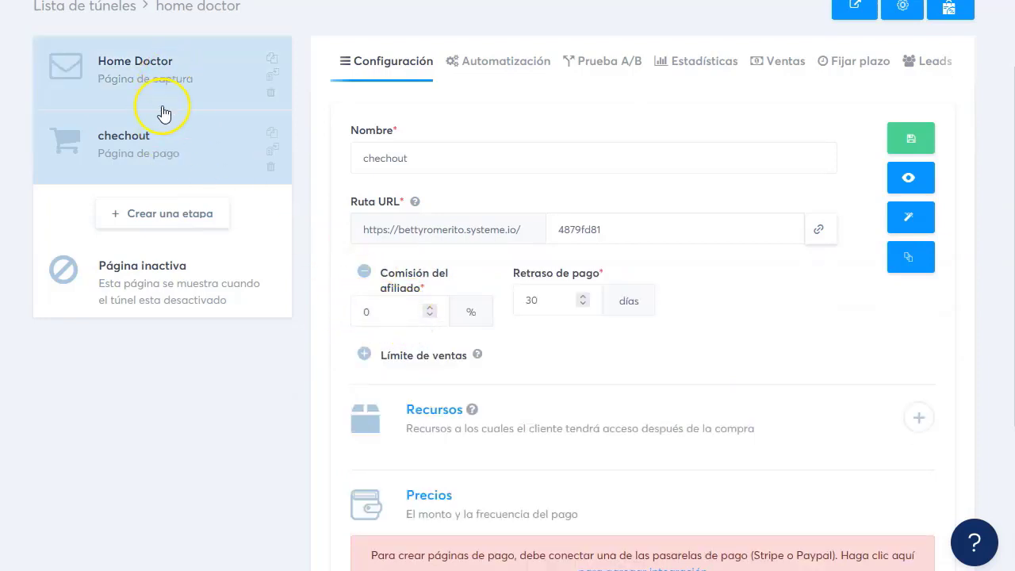
drag(385, 310, 357, 312)
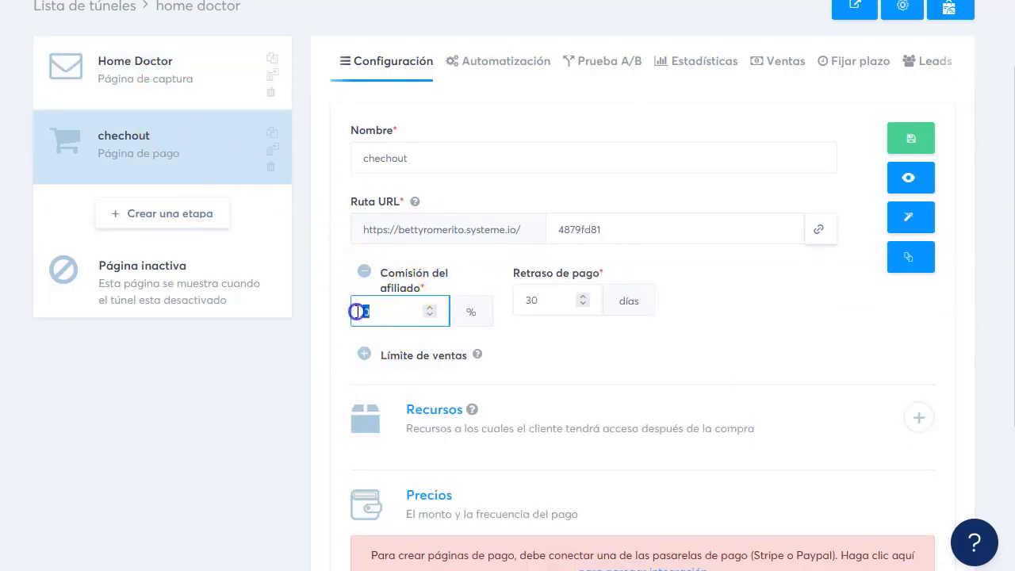
text(50)
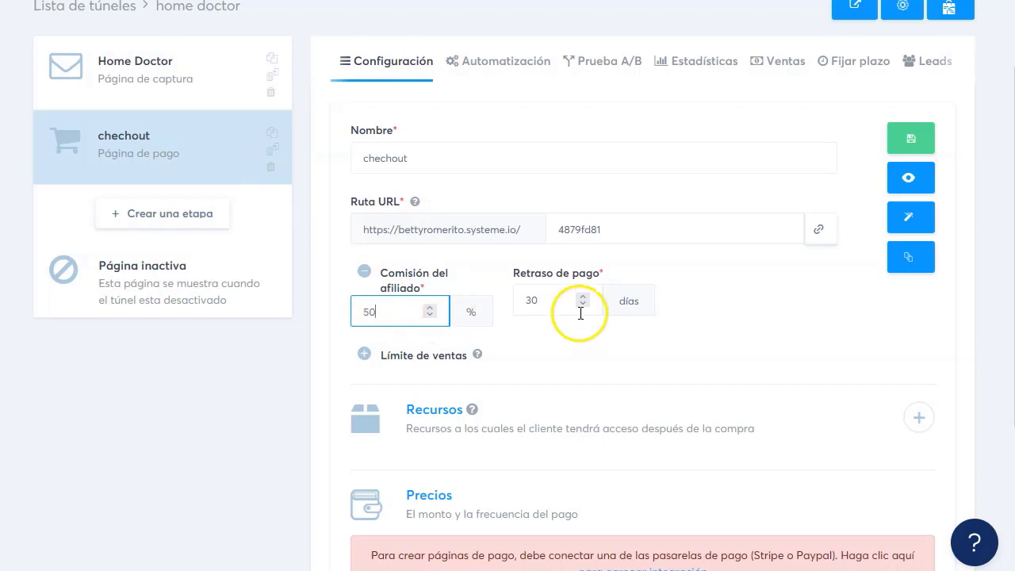
drag(579, 309, 480, 302)
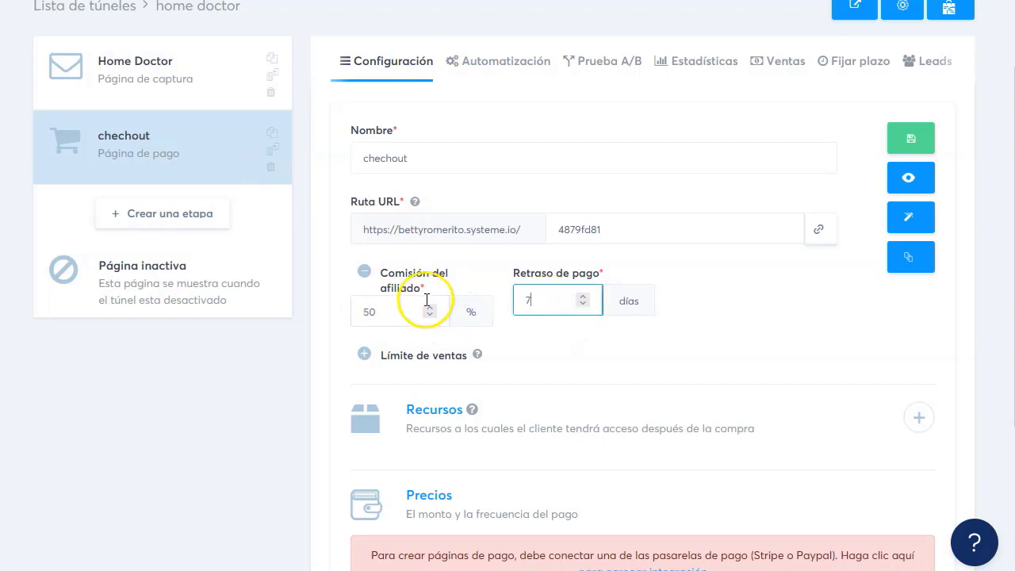
click(539, 338)
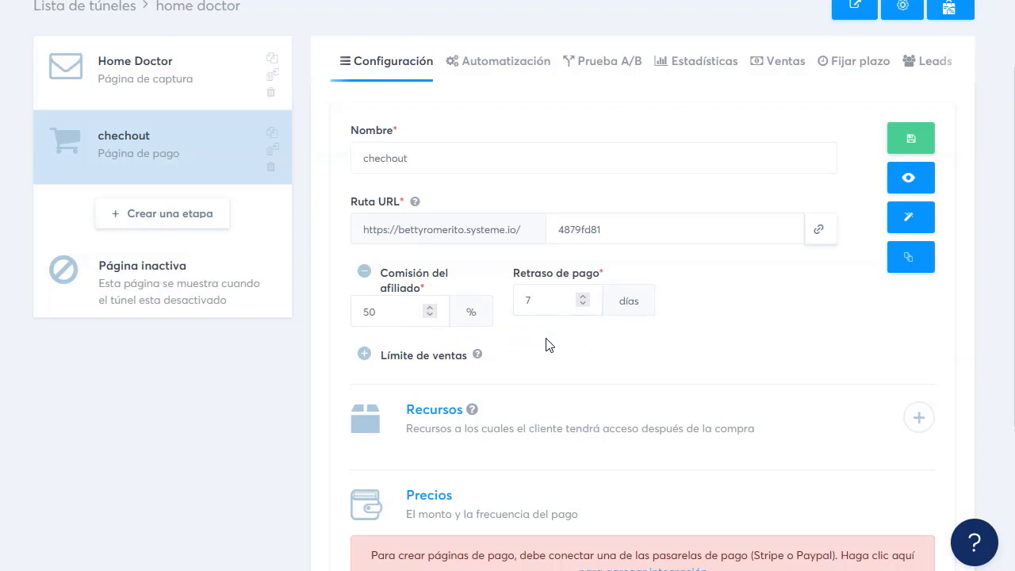
click(546, 359)
click(547, 358)
scroll(711, 340, up, 2)
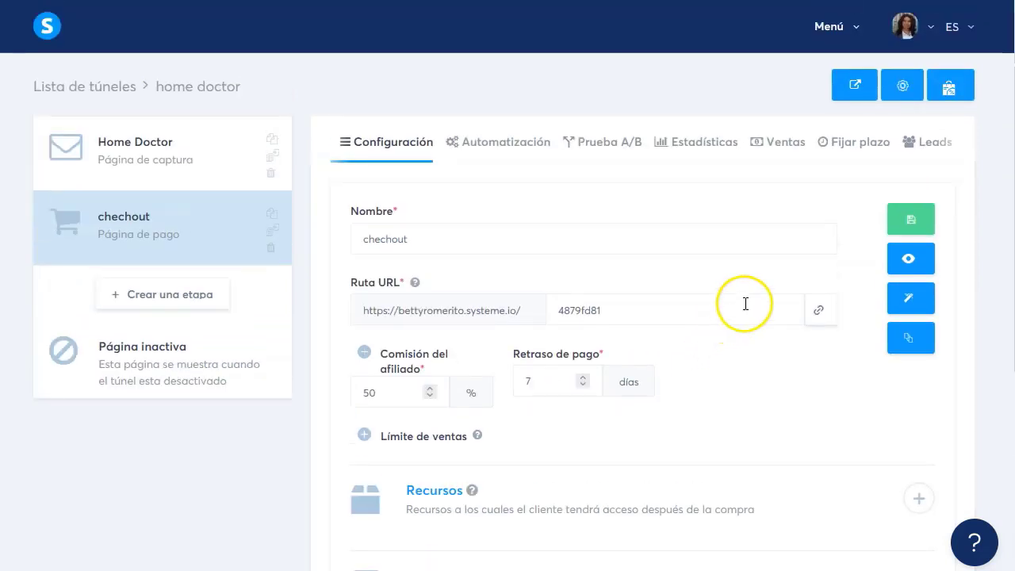
Go to the account's configuration and open the affiliate program settings (Configuración del programa de afiliación)
click(904, 26)
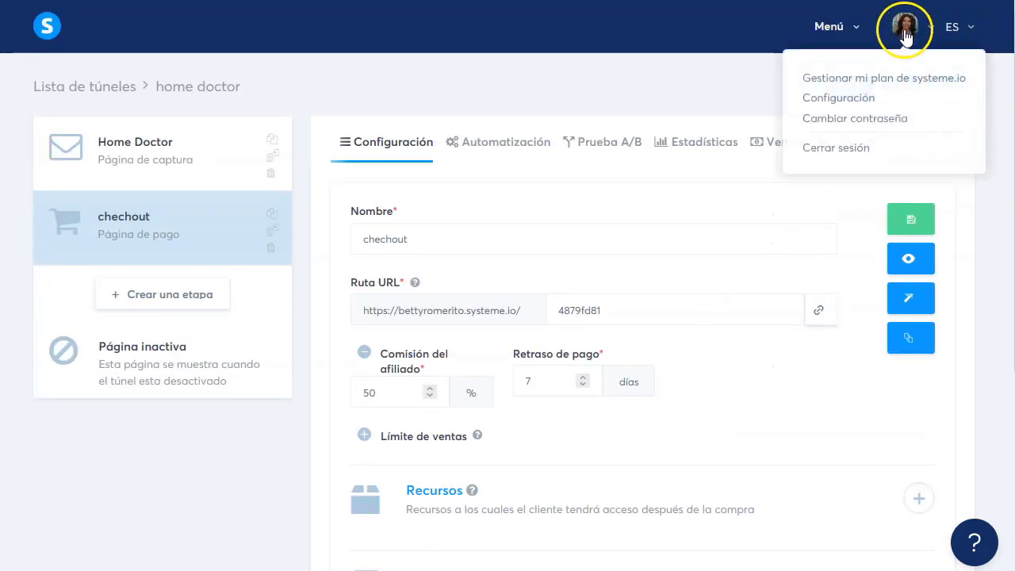
click(834, 98)
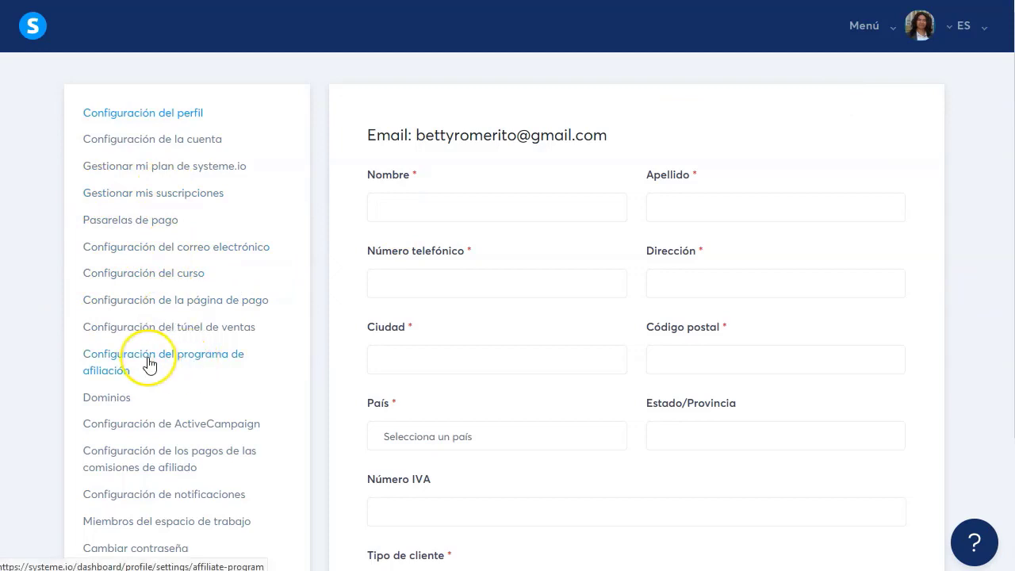
click(184, 359)
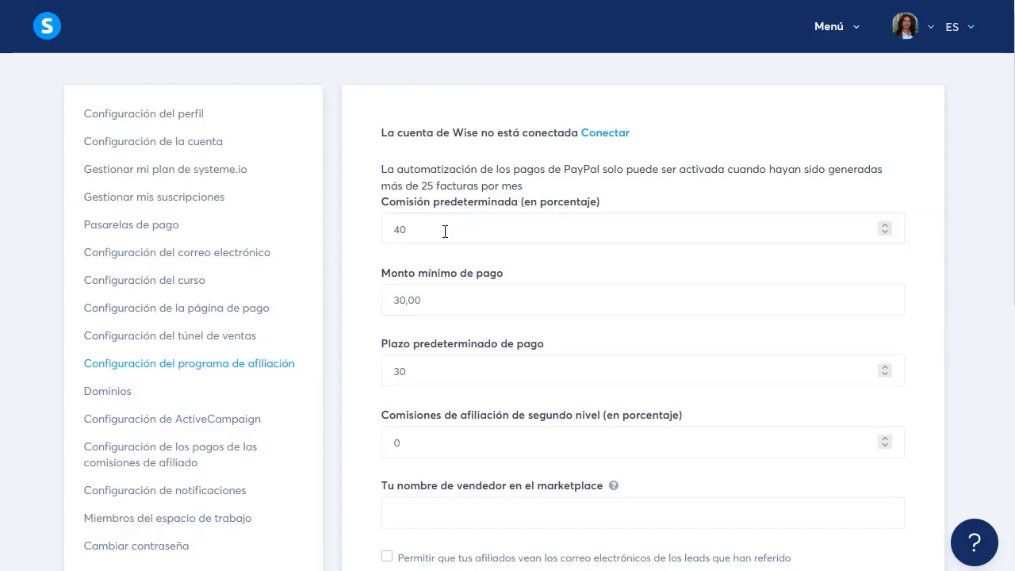
Set the affiliate program's minimum payment amount (Monto mínimo de pago) to 10,00
scroll(444, 231, down, 1)
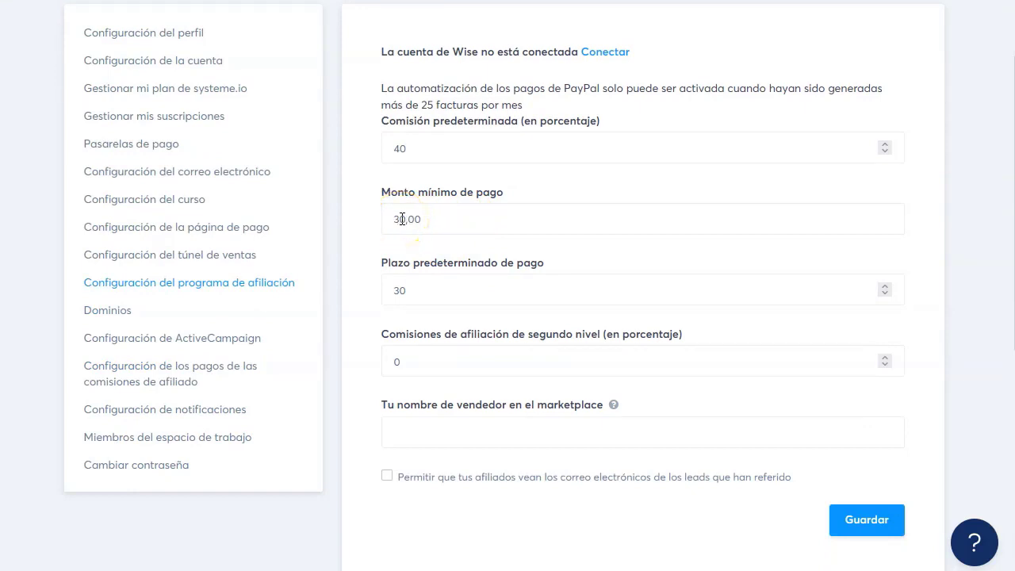
text(10)
key(Tab)
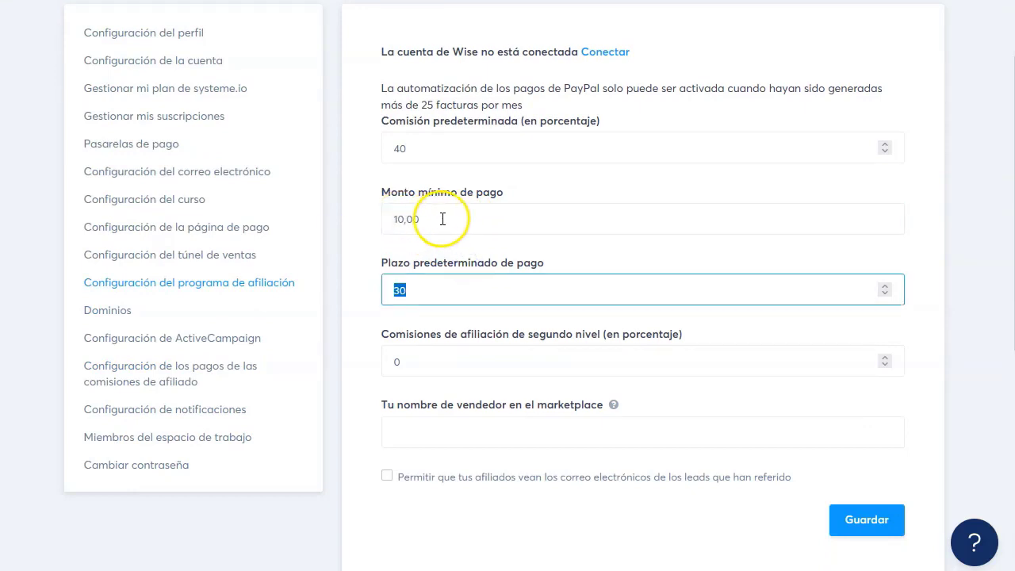
click(443, 219)
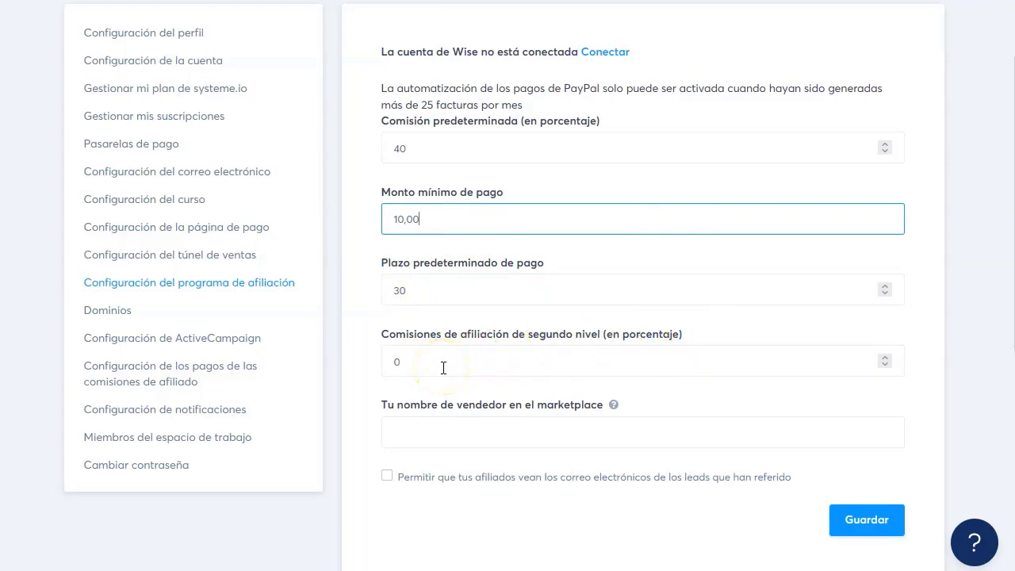
Save the affiliate program settings, leaving affiliates without permission to see the e-mails of their referred leads
scroll(443, 367, up, 2)
click(358, 401)
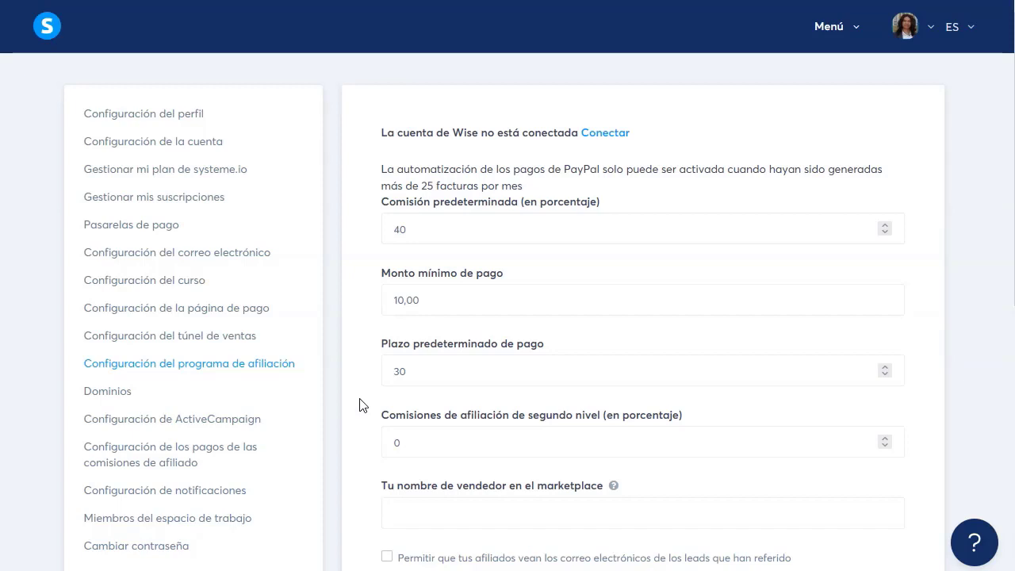
scroll(361, 405, down, 2)
click(555, 351)
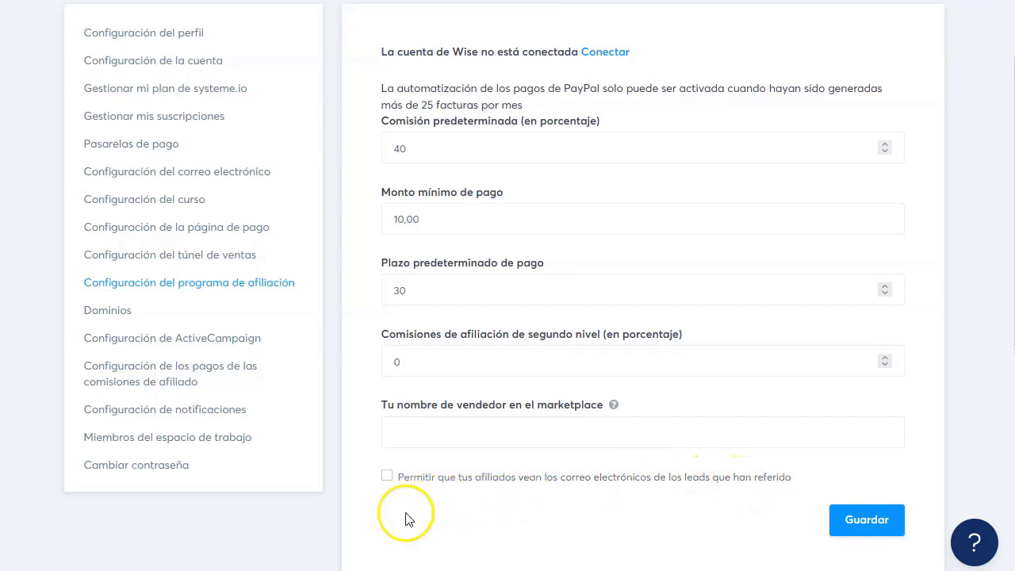
click(386, 476)
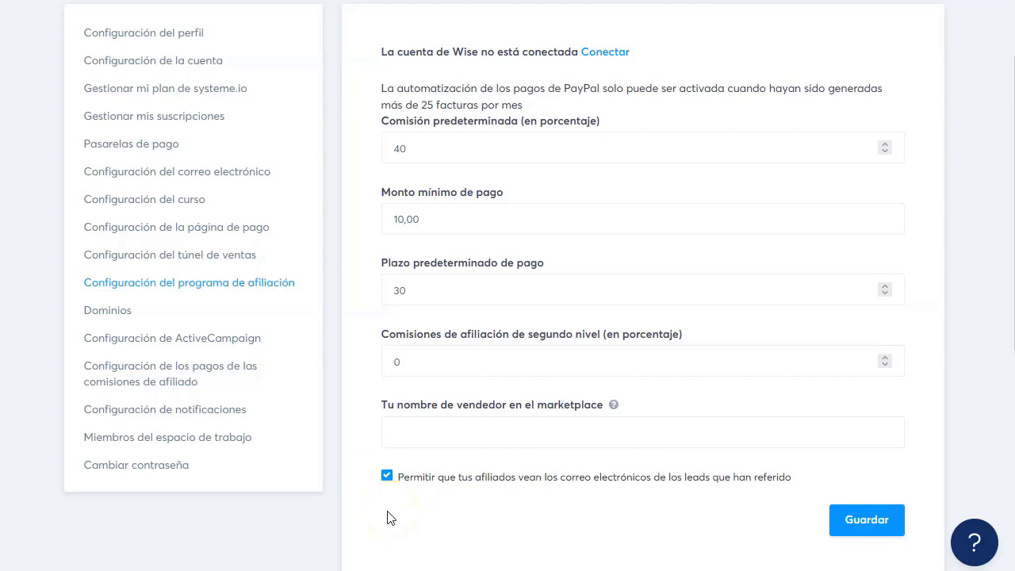
click(387, 476)
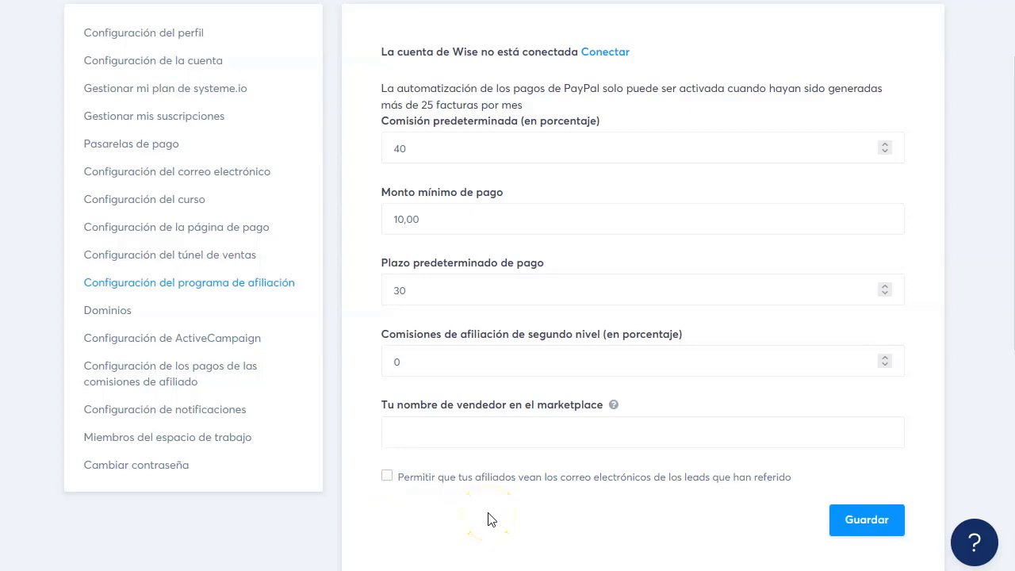
click(852, 524)
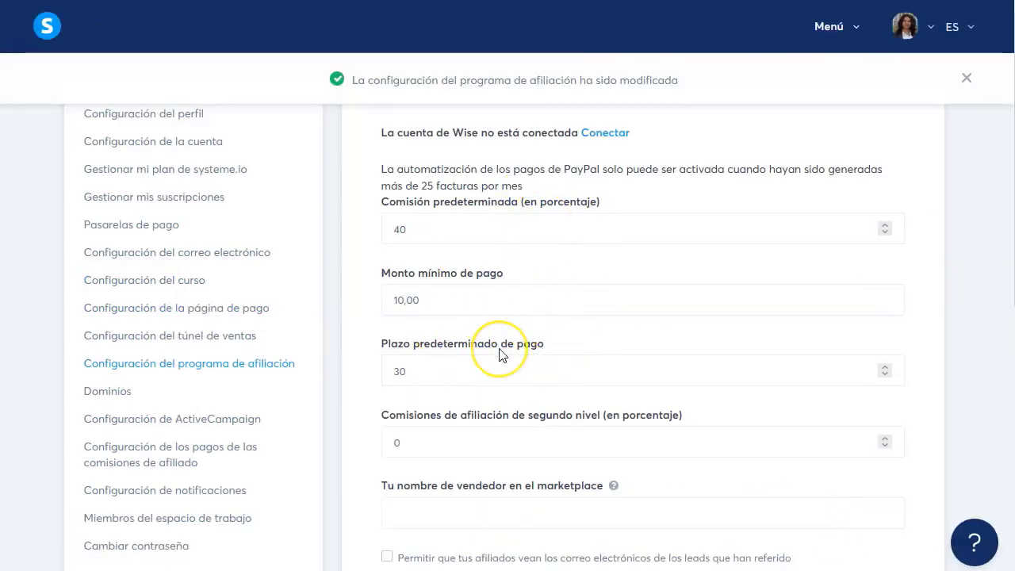
Go to the funnel list (Túneles) and open the home doctor funnel
mouse_move(919, 29)
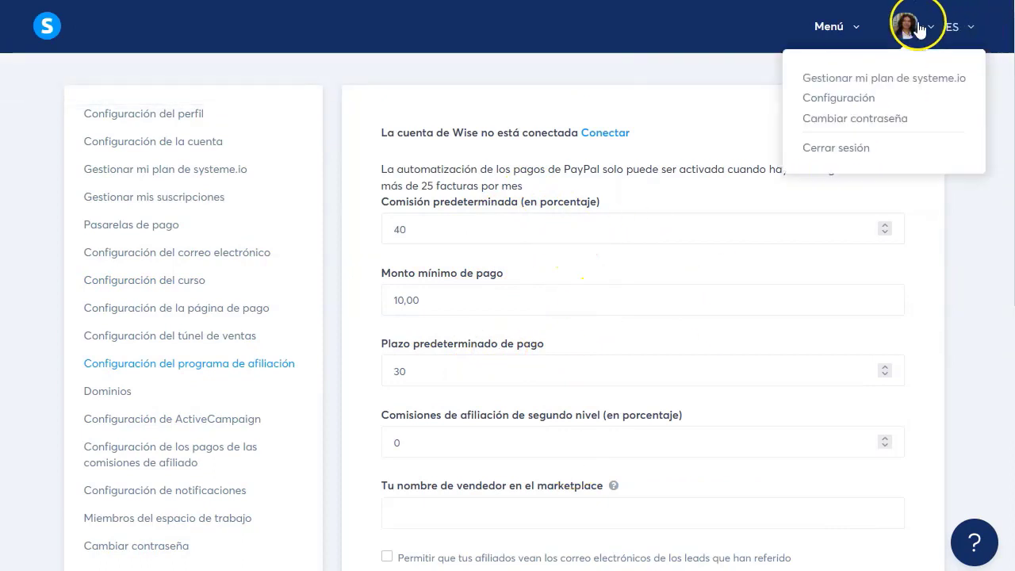
click(829, 27)
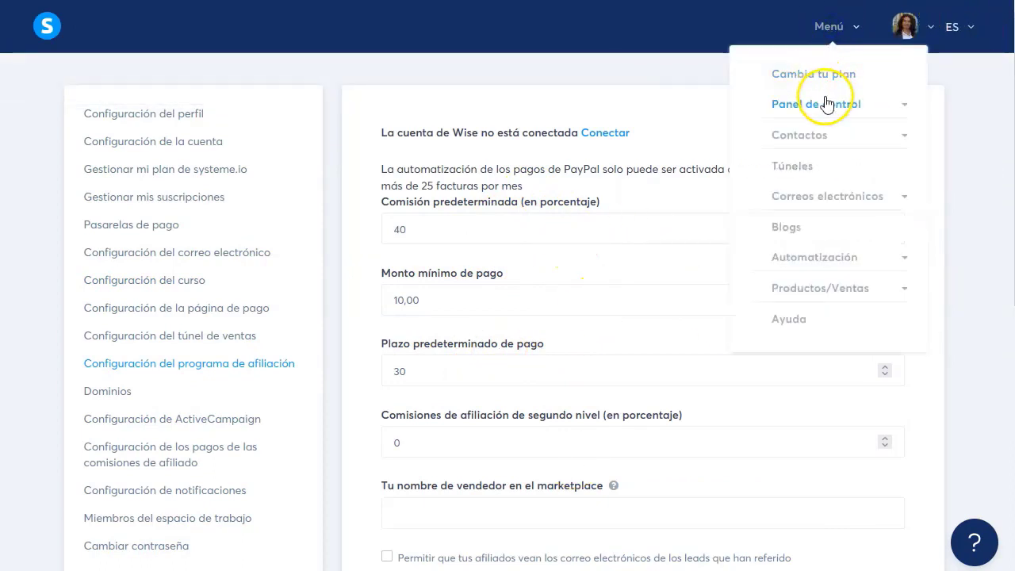
click(904, 104)
click(795, 169)
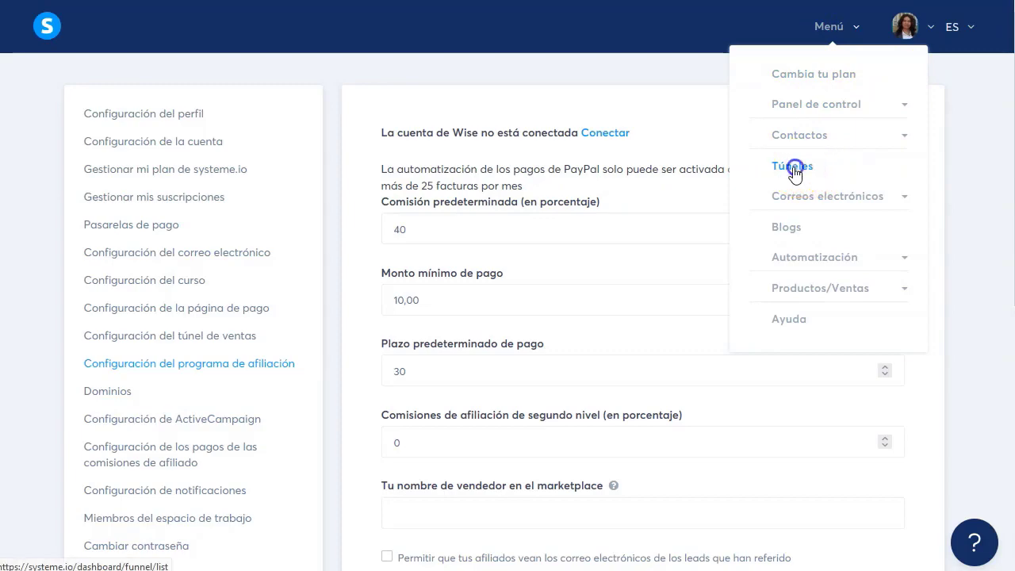
click(94, 179)
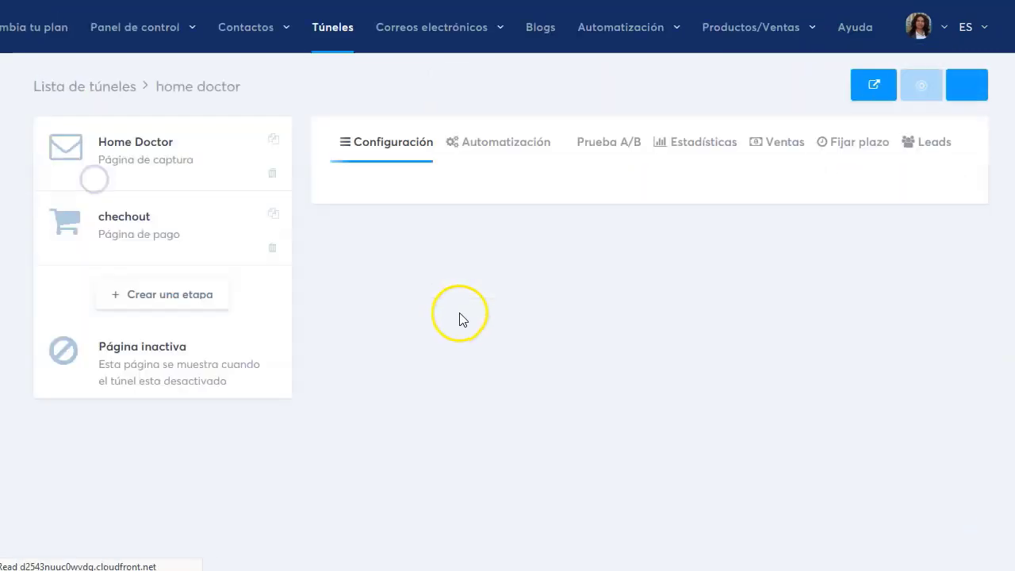
Add an affiliate commission of 50% with a payment delay of 14 days to the chechout payment page and save it
scroll(476, 408, down, 3)
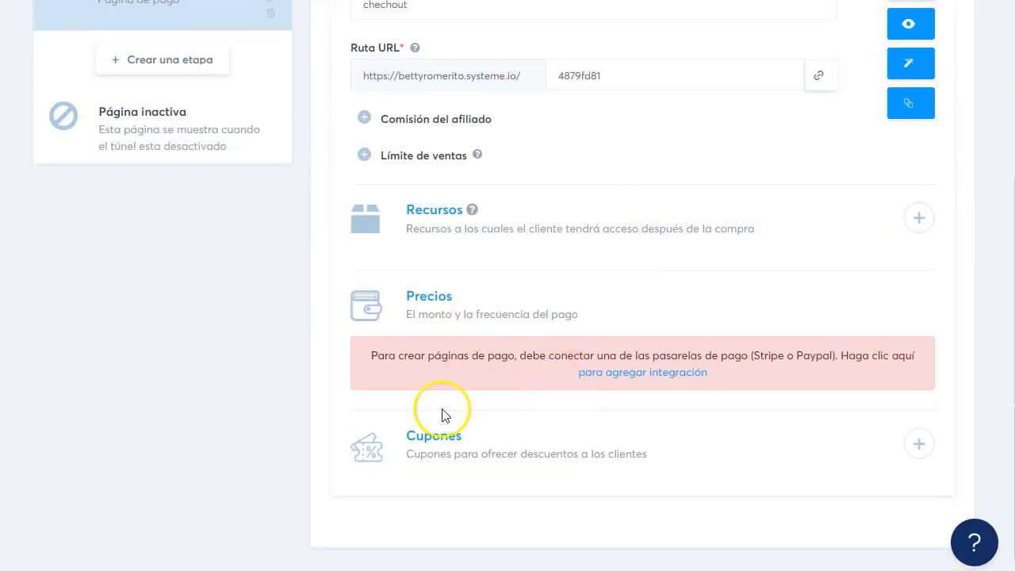
scroll(519, 362, up, 3)
click(364, 354)
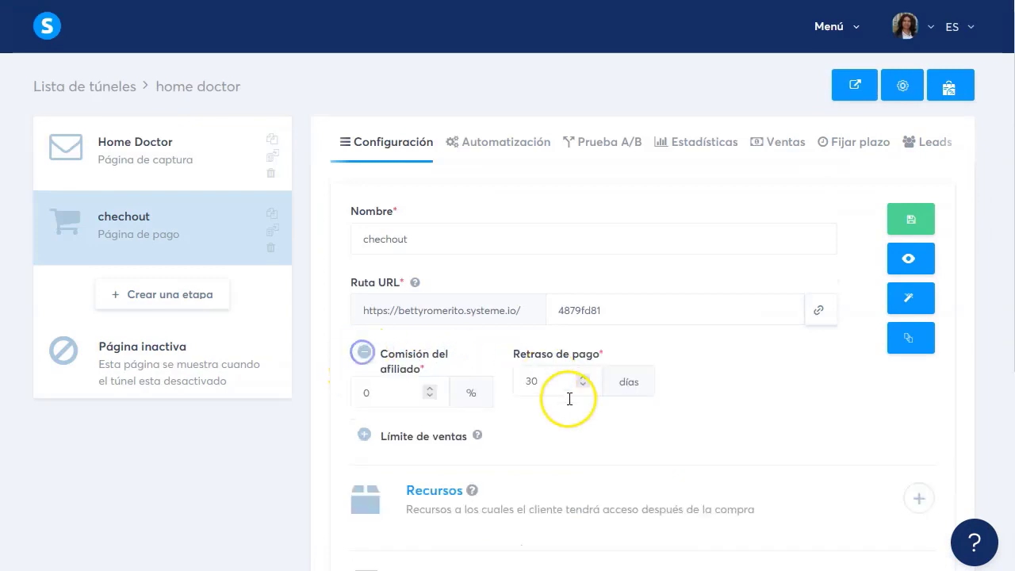
drag(378, 391, 330, 394)
text(50)
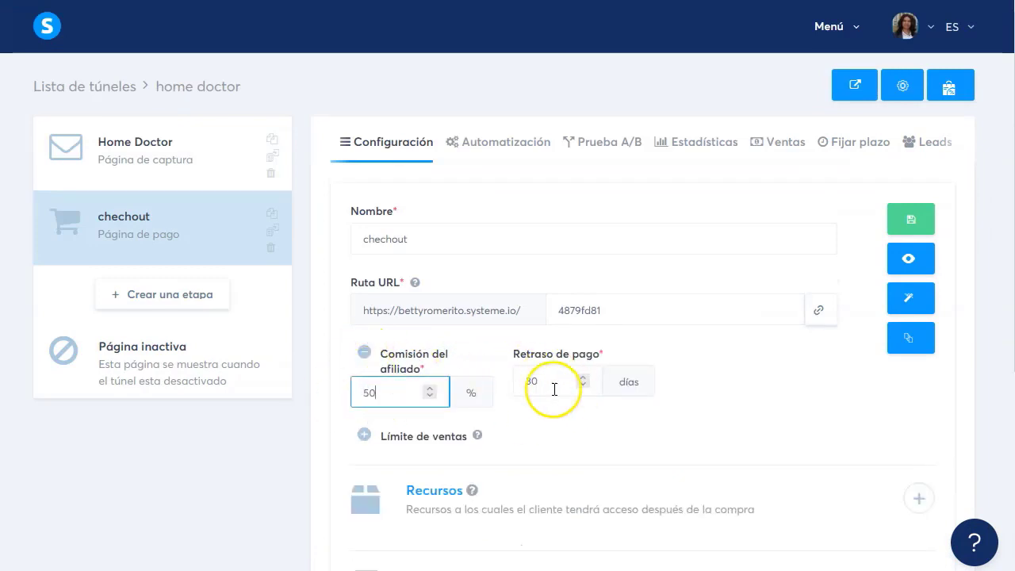
drag(552, 387, 493, 391)
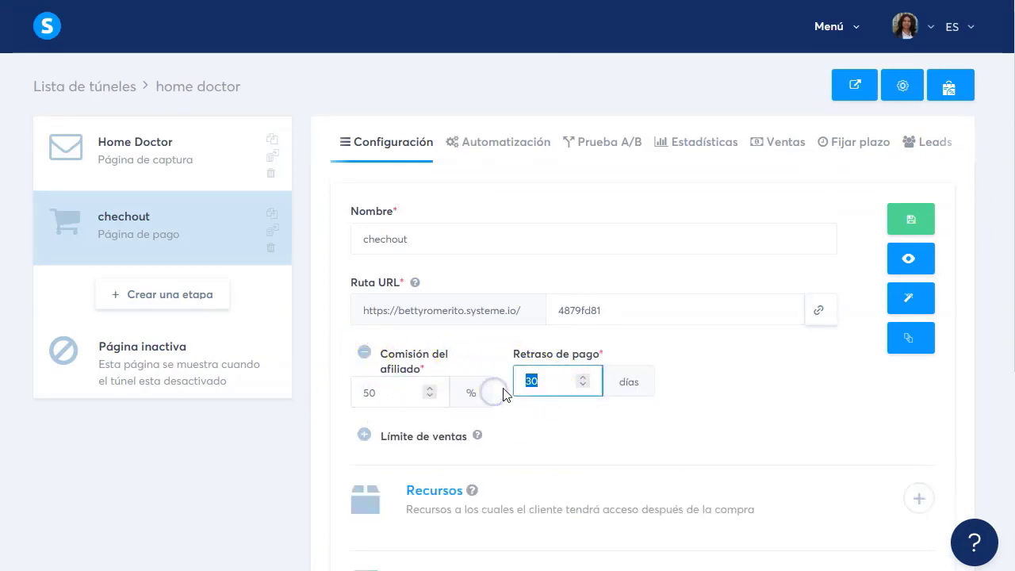
text(14)
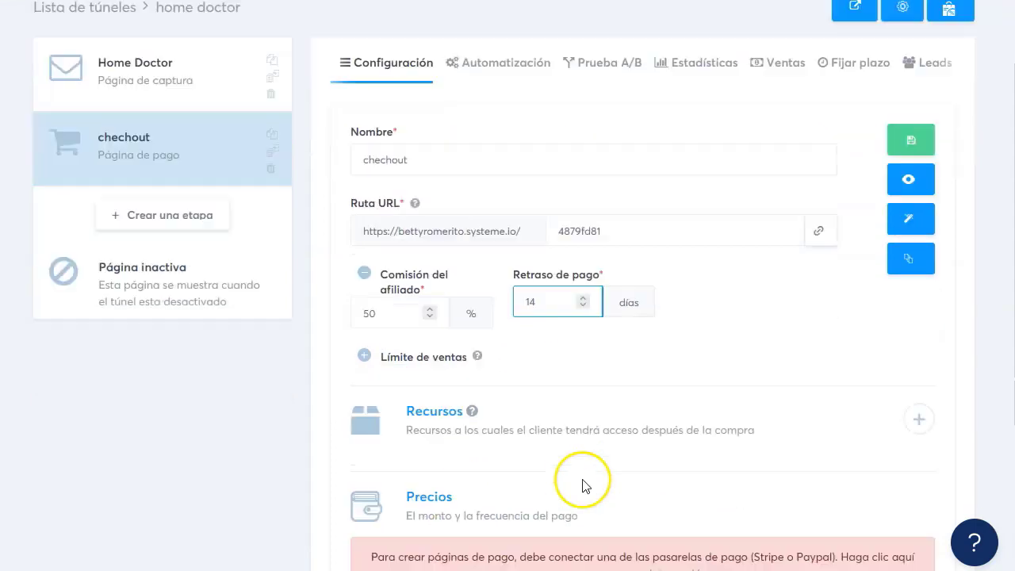
scroll(584, 482, down, 2)
scroll(561, 491, down, 1)
scroll(876, 363, up, 3)
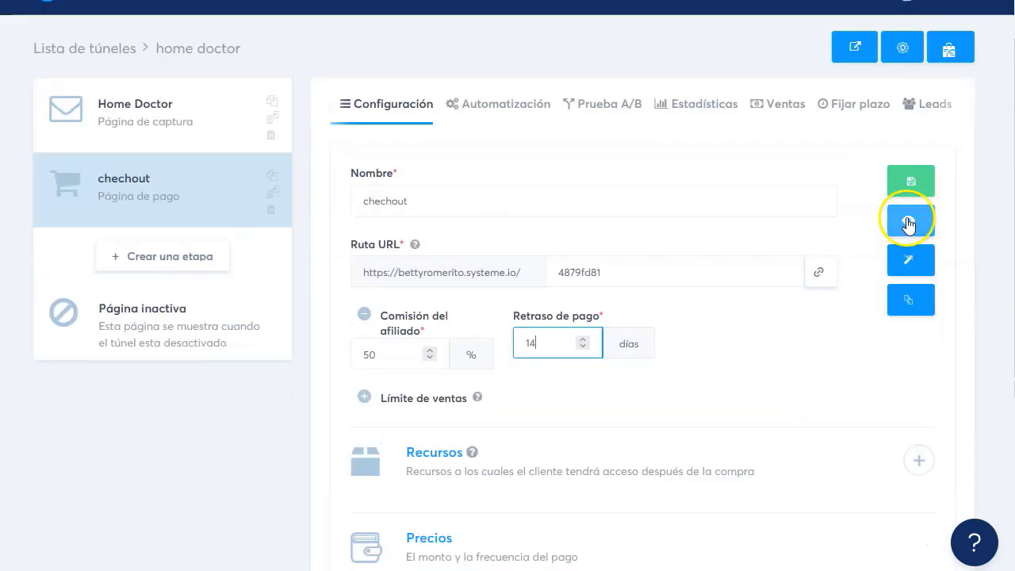
click(910, 199)
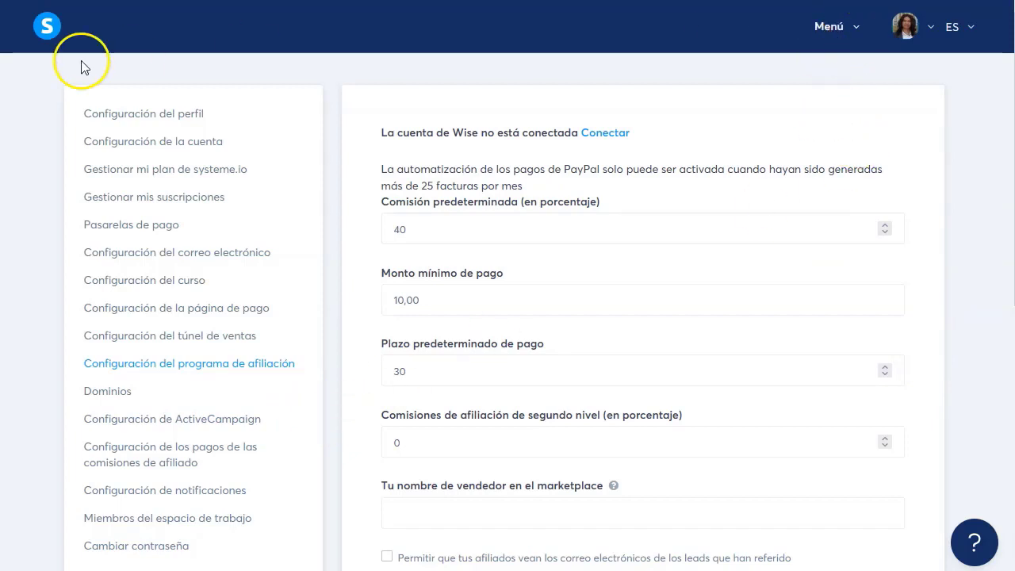
Open the Marketplace and filter the offers by the Dinero subcategory of Infoproductos
click(855, 30)
click(860, 105)
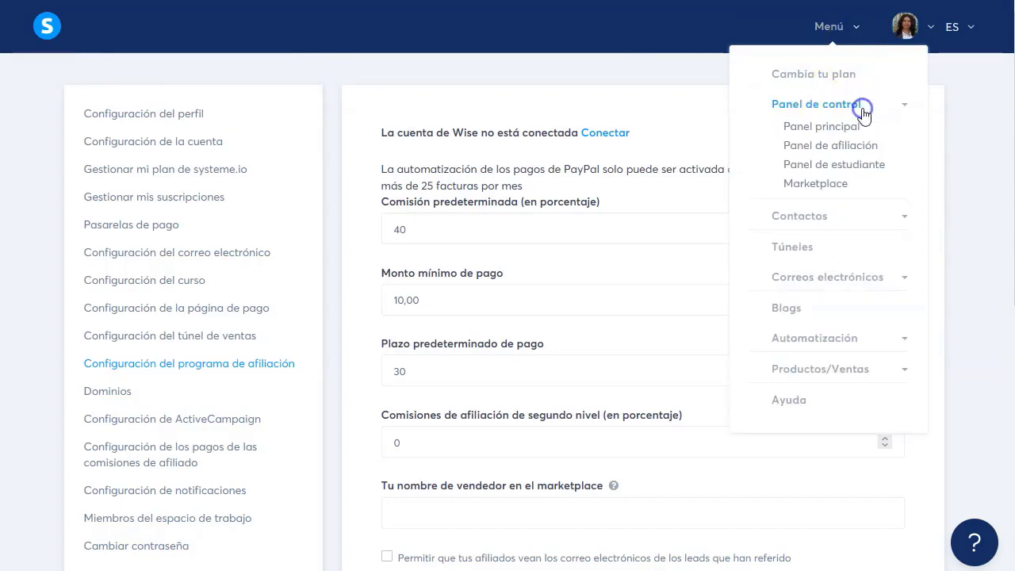
click(819, 185)
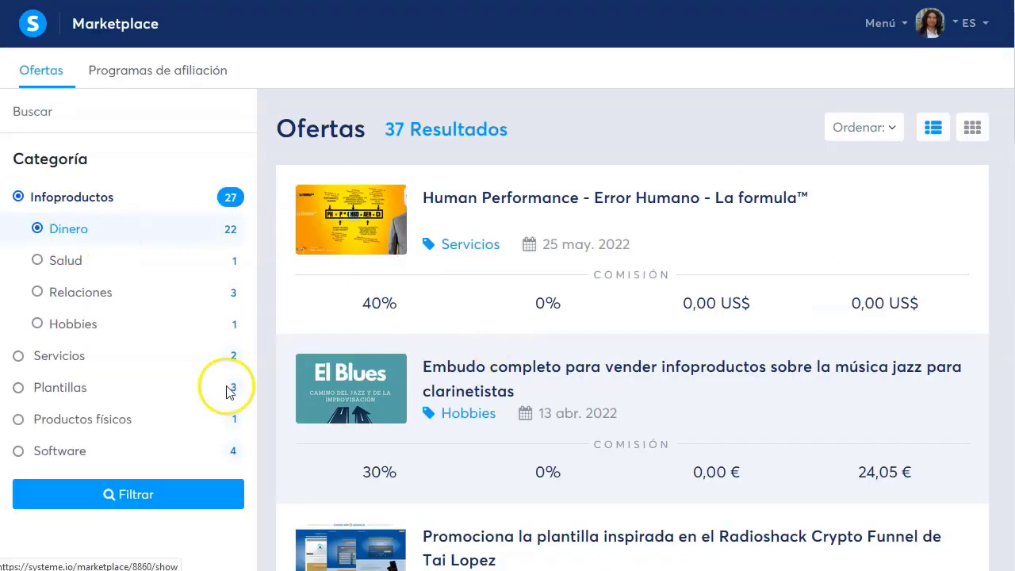
click(144, 493)
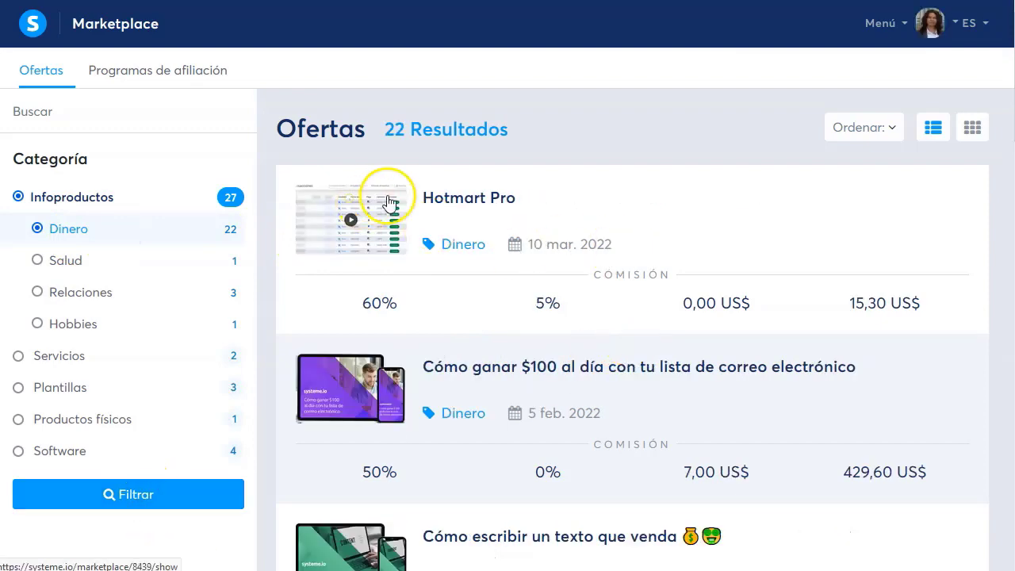
Open the Hotmart Pro offer and copy its Promocionar Oferta link
click(478, 198)
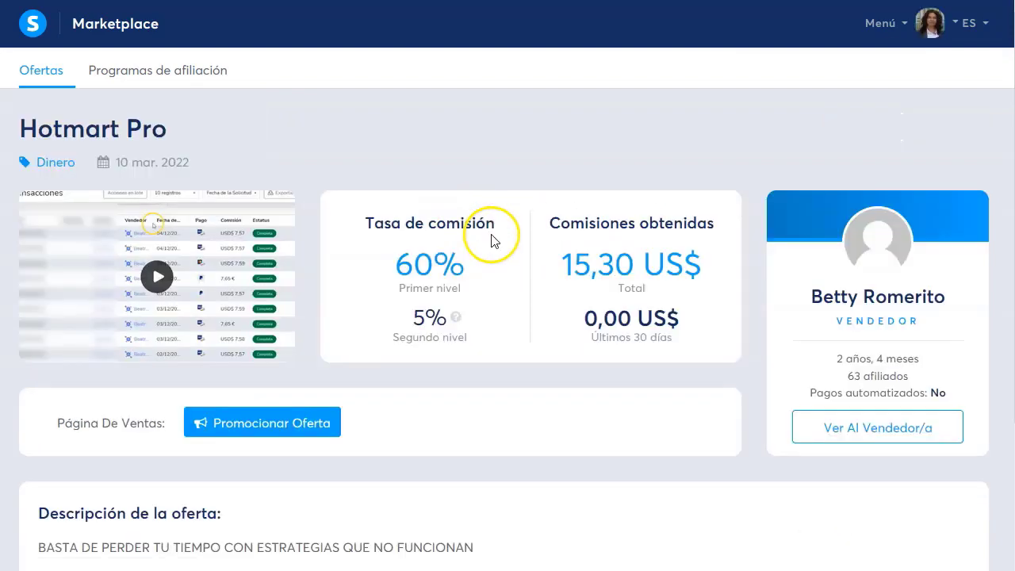
scroll(406, 333, down, 3)
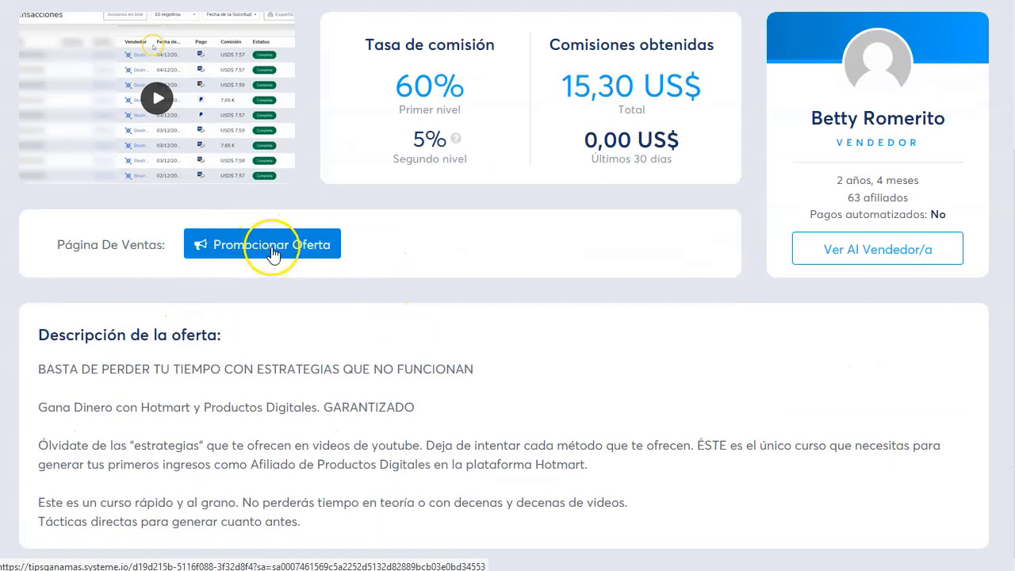
right_click(271, 253)
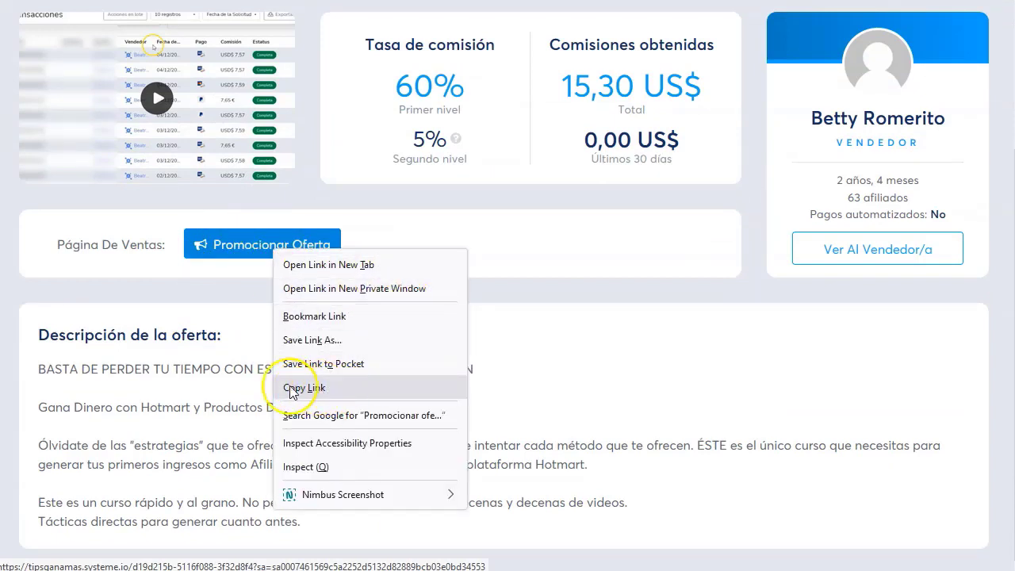
click(329, 387)
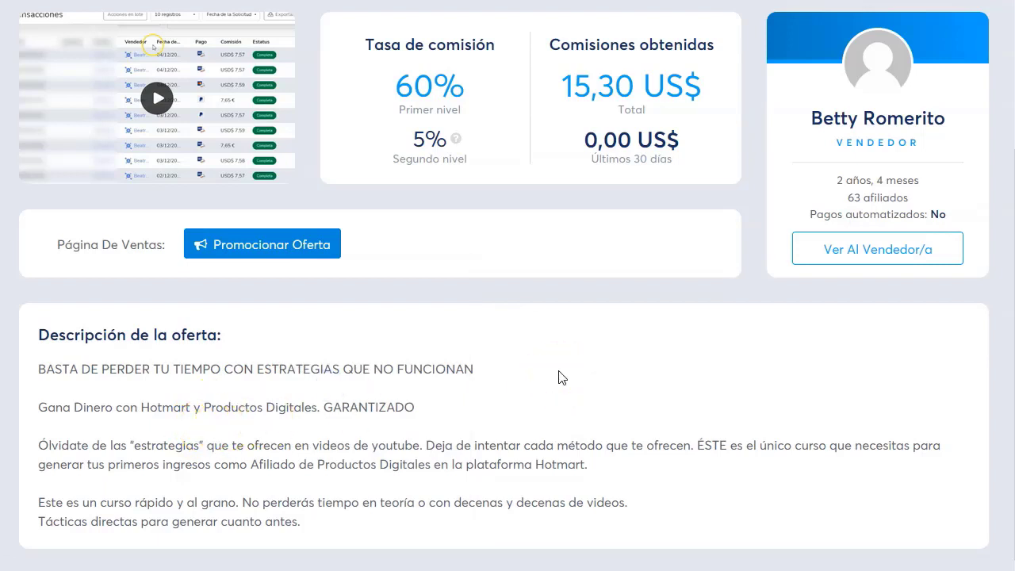
drag(847, 197, 920, 182)
click(881, 197)
click(835, 182)
click(761, 282)
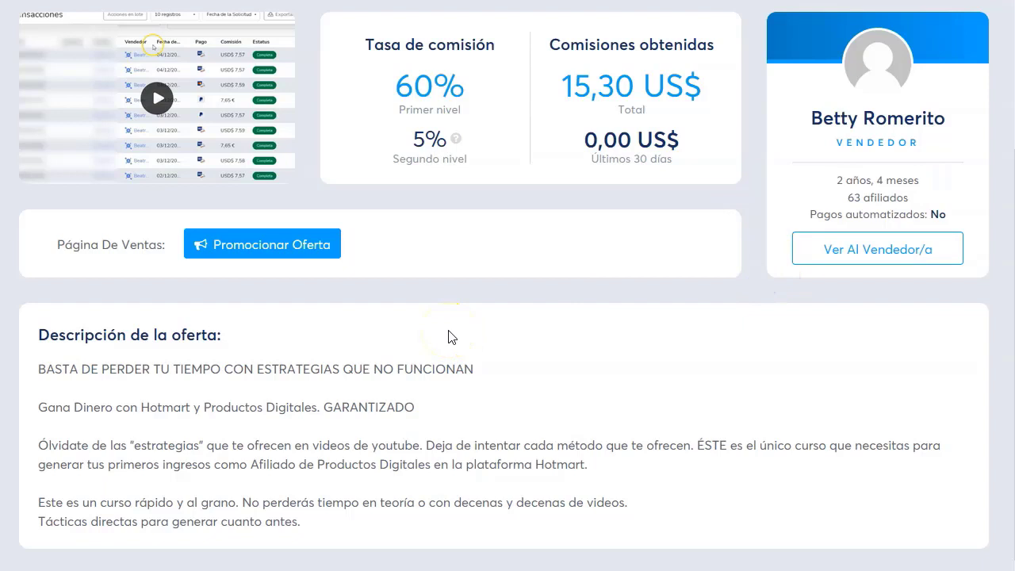
scroll(497, 388, up, 1)
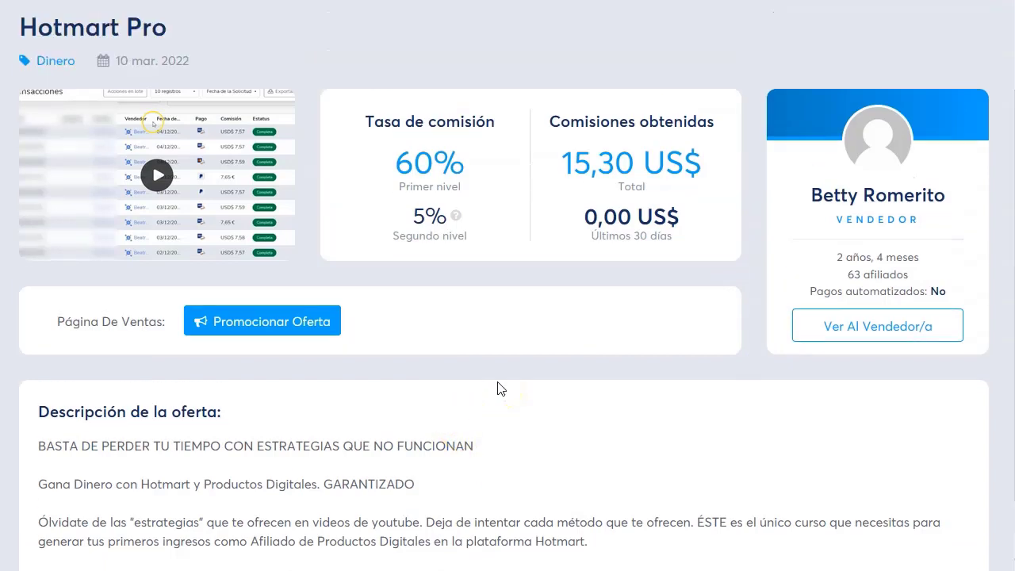